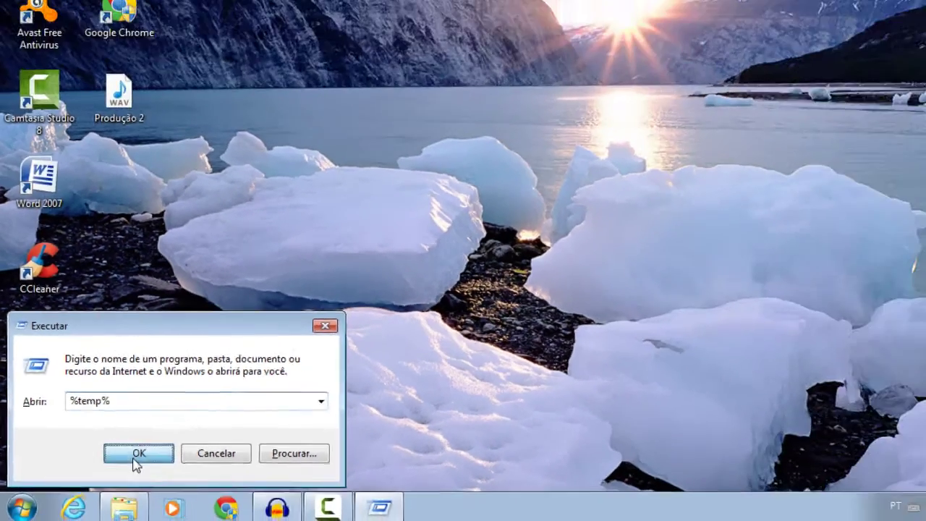
# - Open the user's temporary files folder by running the %temp% command, and look through its contents
pyautogui.click(293, 400)
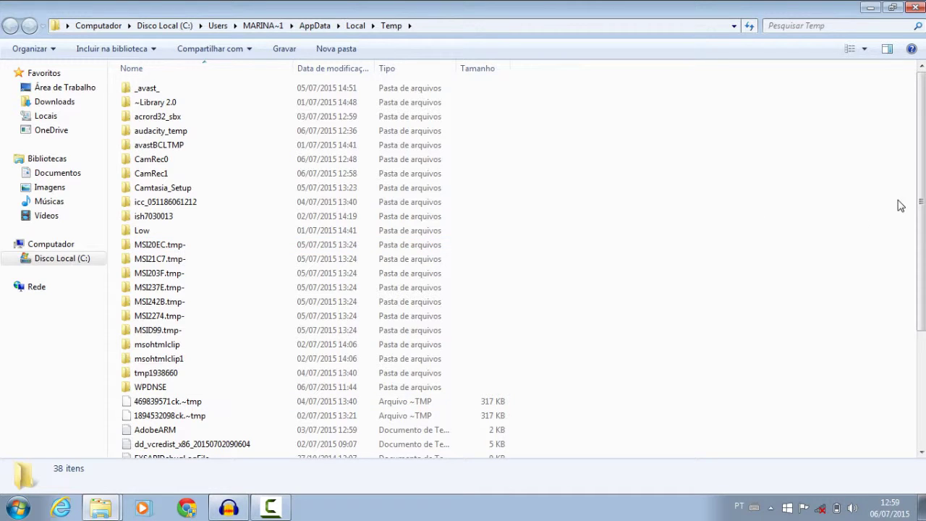
pyautogui.scroll(-4, 921, 221)
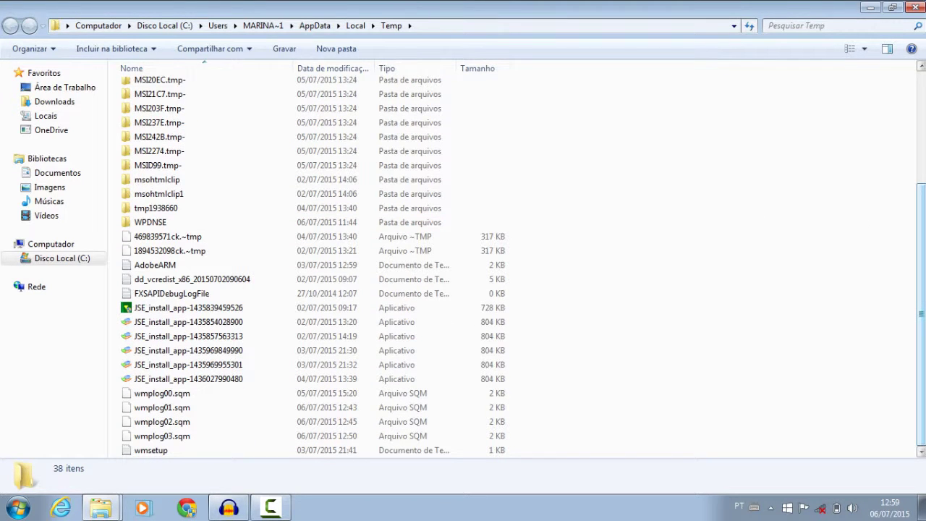
pyautogui.scroll(4, 920, 136)
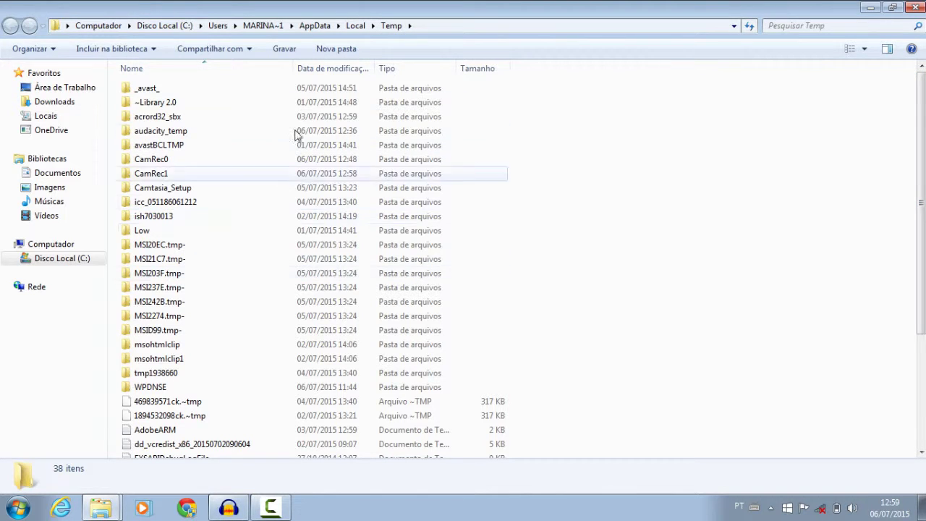
# - Move all items in the user's Temp folder to the Recycle Bin, accepting the shared-folder deletion and skipping items in use, and close the folder
pyautogui.hotkey('ctrl', 'a')
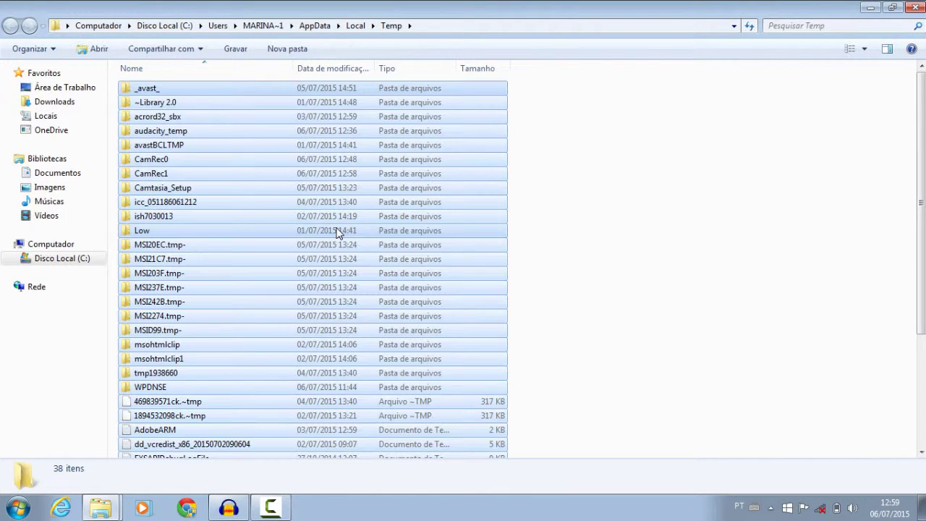
pyautogui.press('Delete')
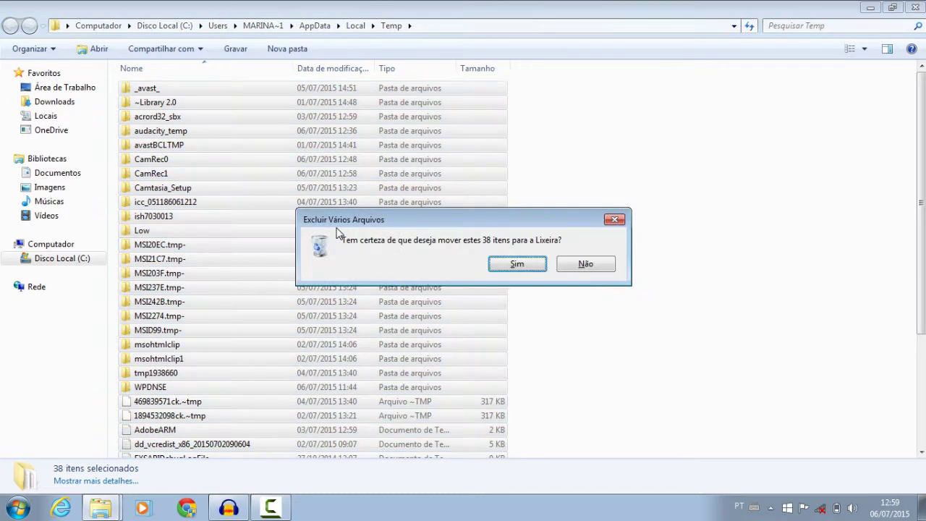
pyautogui.click(513, 267)
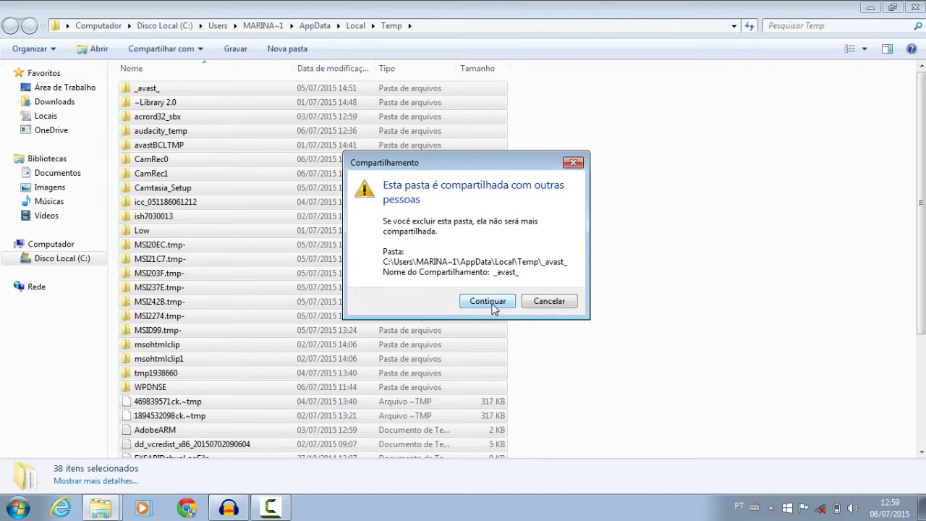
pyautogui.click(492, 303)
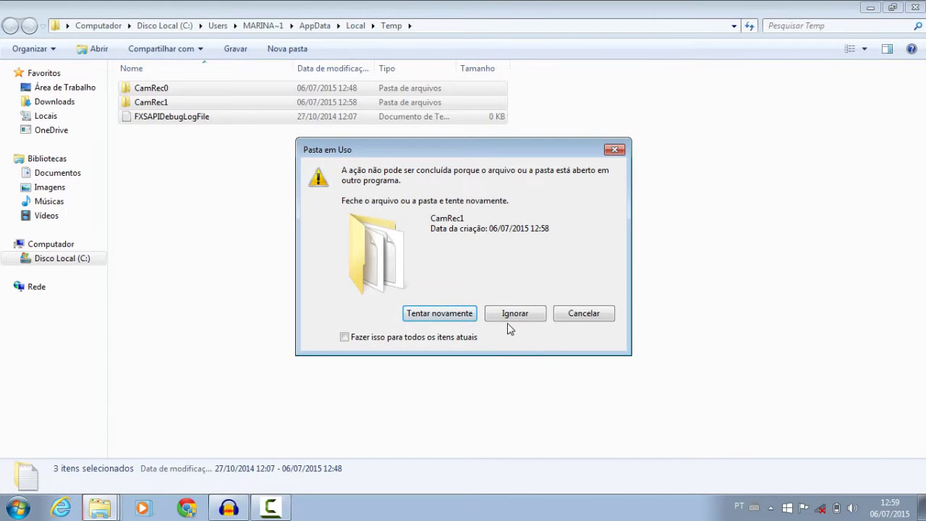
pyautogui.click(509, 317)
pyautogui.click(510, 318)
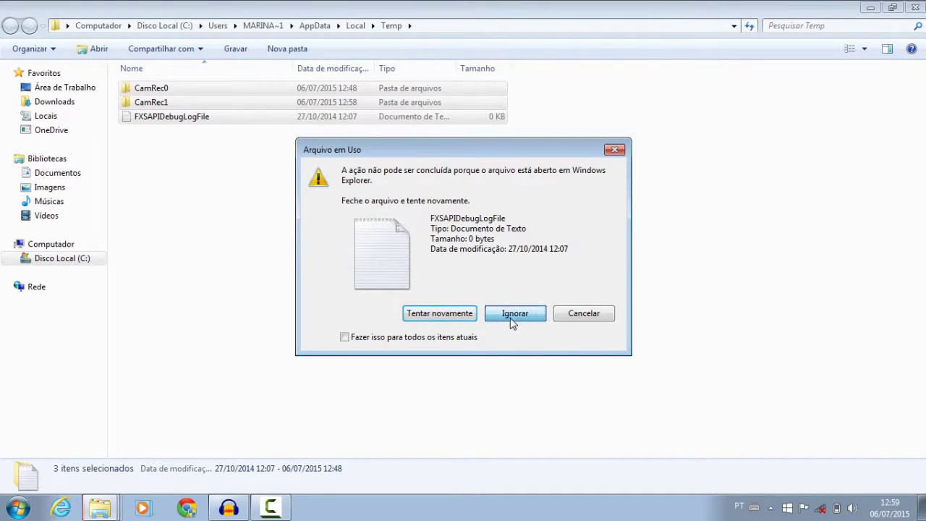
pyautogui.click(579, 305)
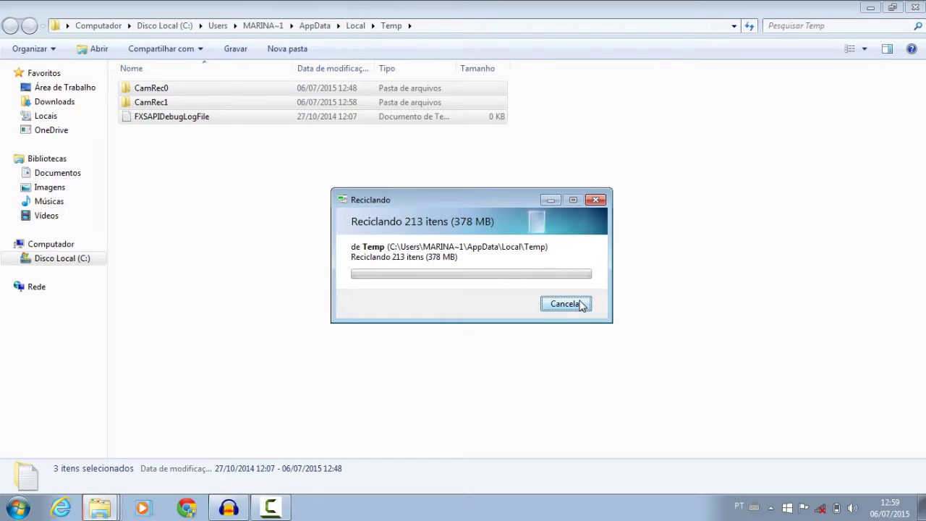
pyautogui.click(583, 305)
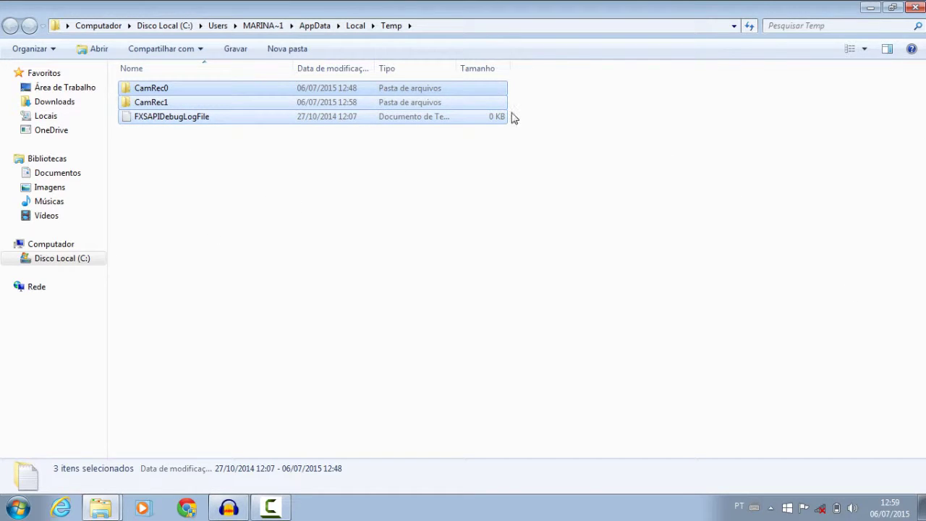
pyautogui.click(915, 7)
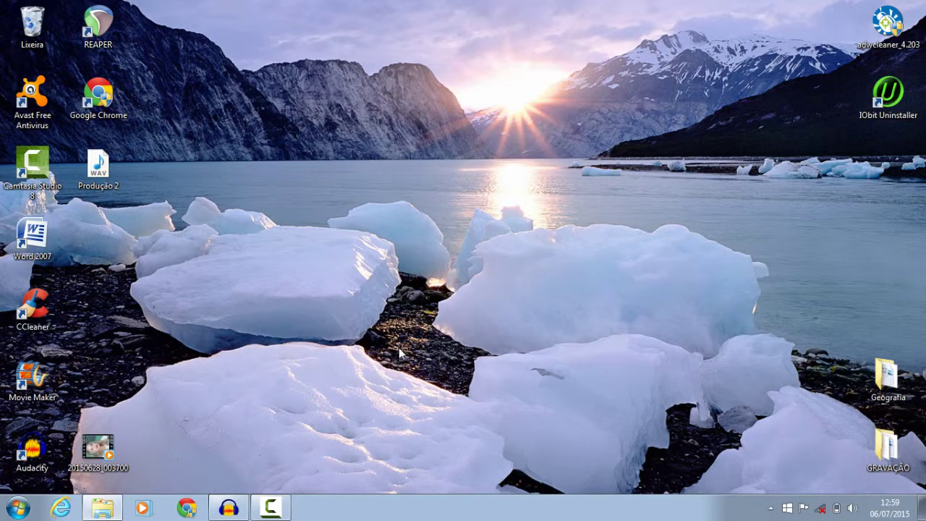
# - Open the Windows Temp folder by running the temp command
pyautogui.press('super+r')
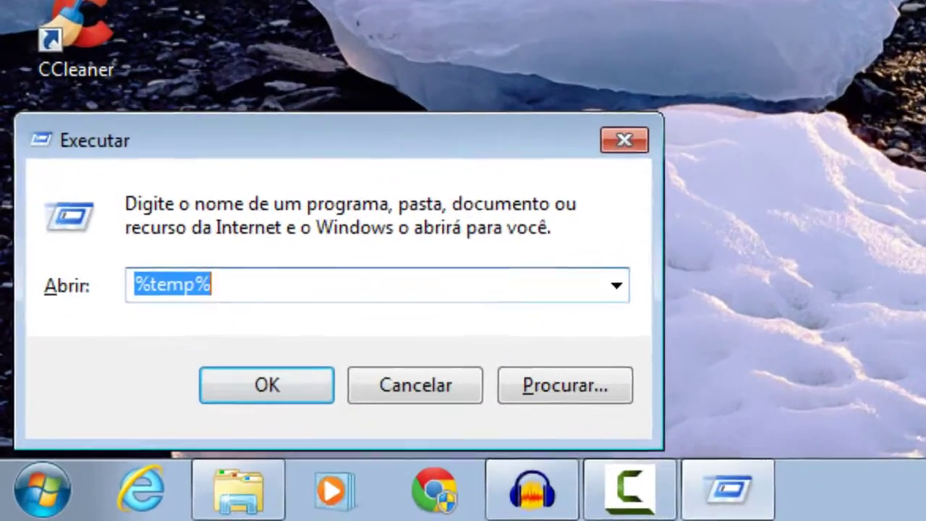
pyautogui.press('BackSpace')
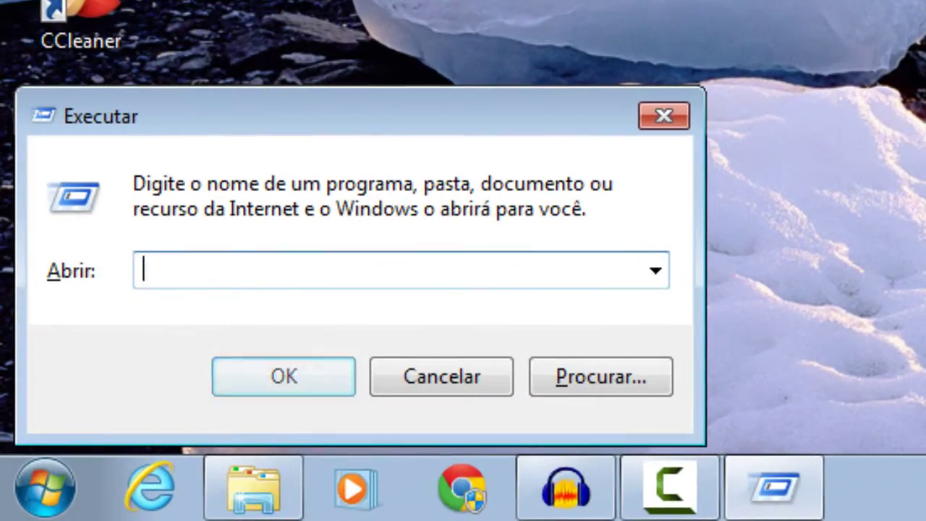
pyautogui.write('te')
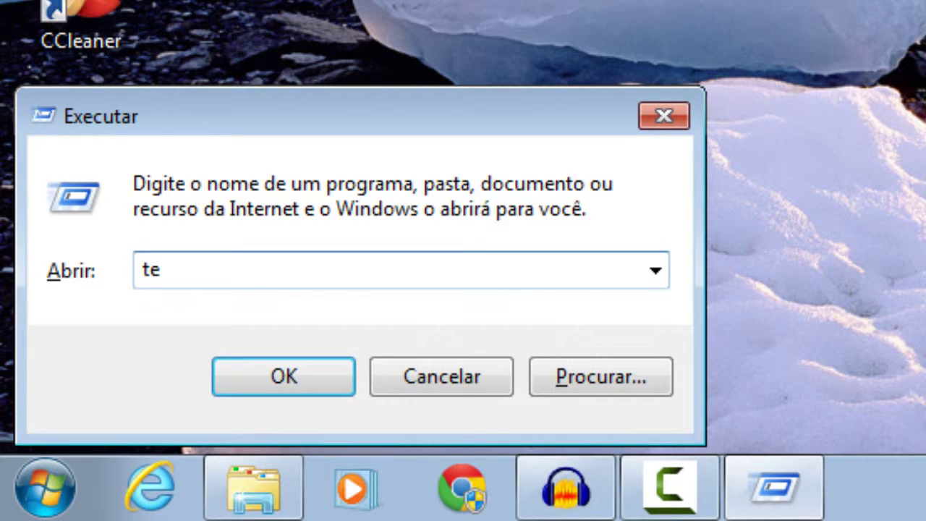
pyautogui.write('mp')
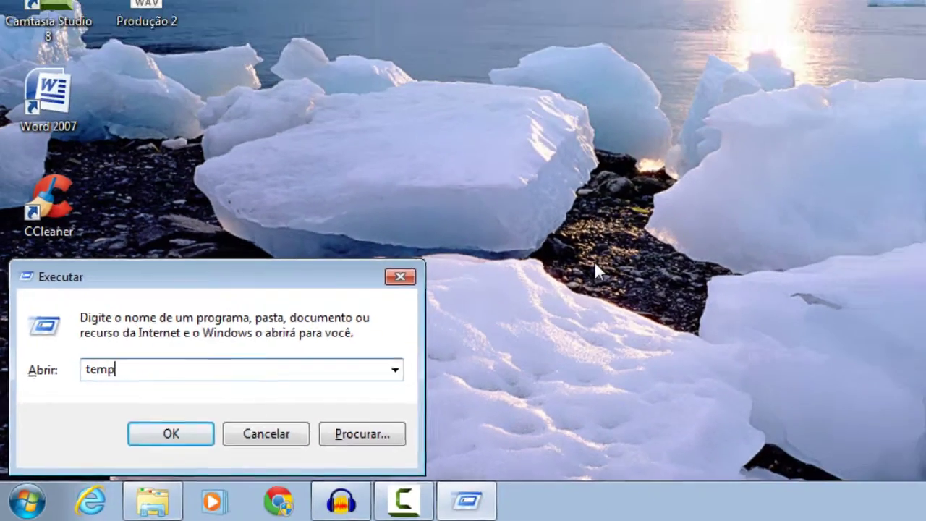
pyautogui.press('Return')
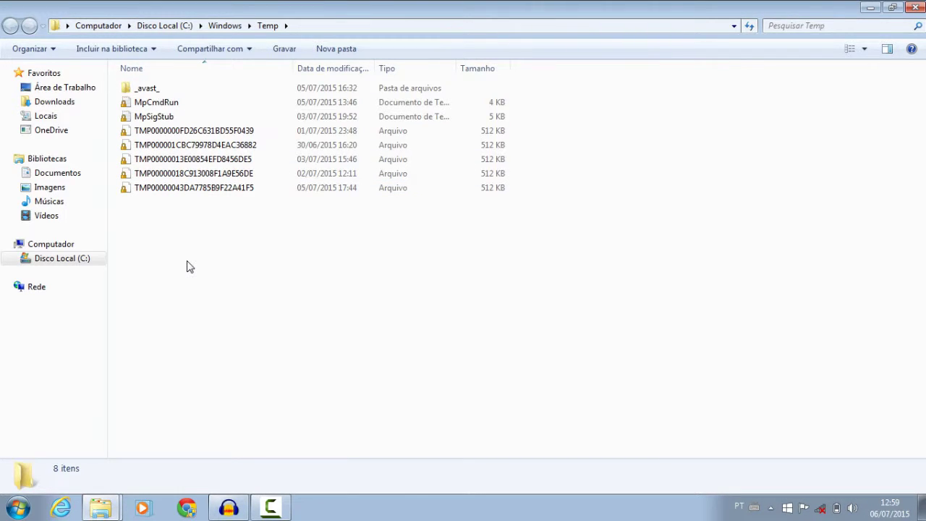
# - Move all items in the Windows Temp folder to the Recycle Bin, skipping the in-use _avast_ folder, and close the window
pyautogui.hotkey('ctrl', 'a')
pyautogui.press('Delete')
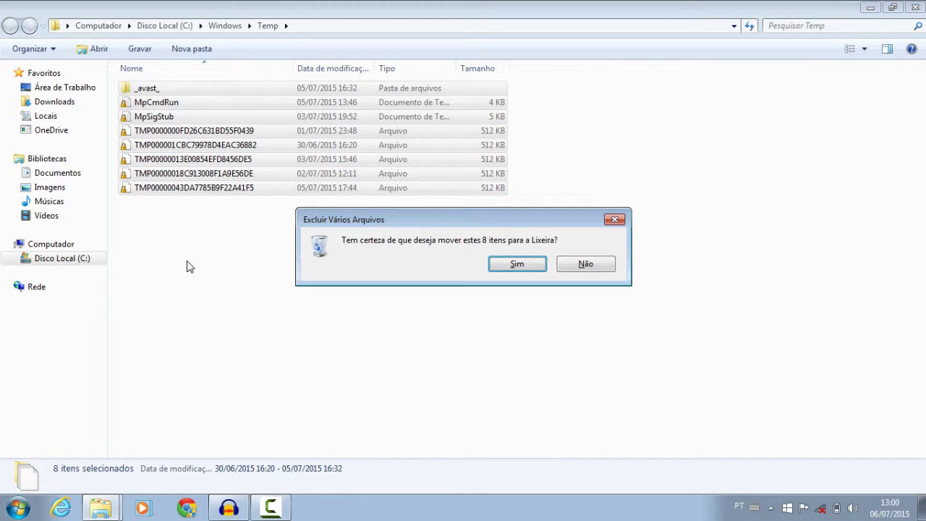
pyautogui.click(517, 264)
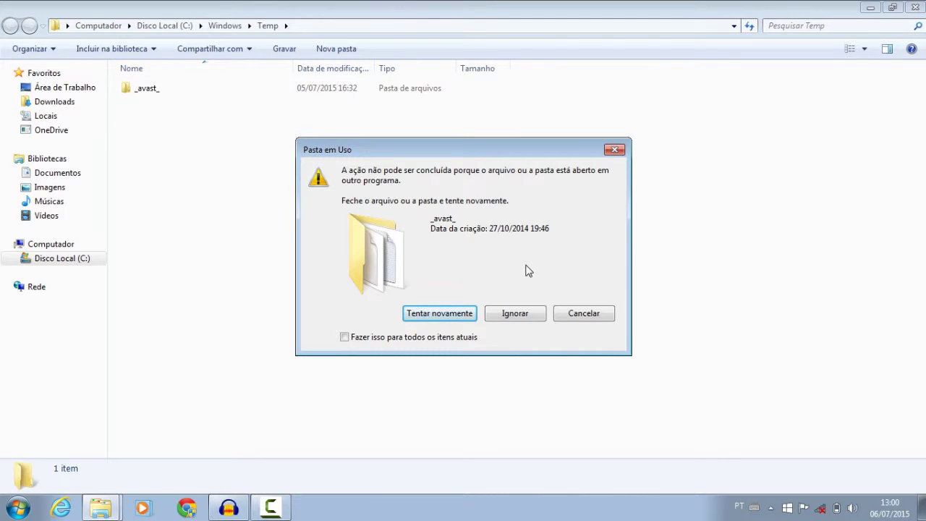
pyautogui.click(531, 317)
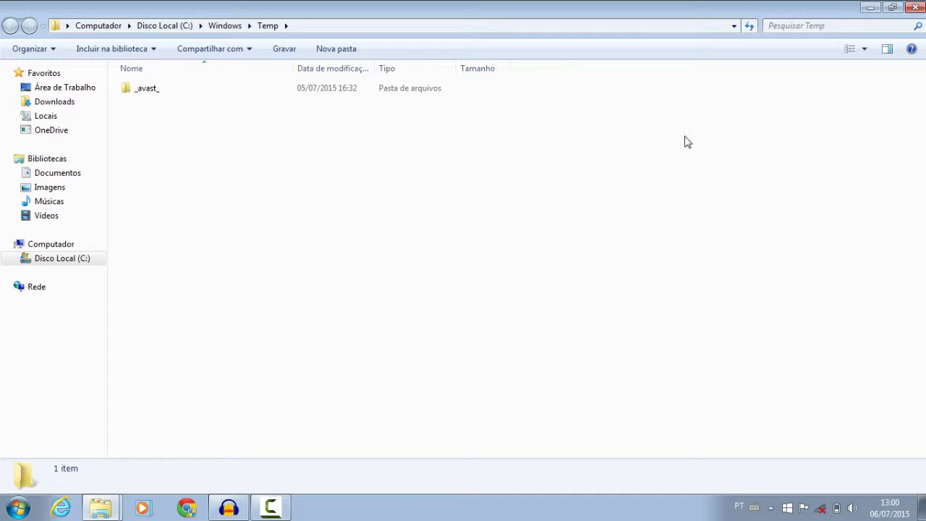
pyautogui.click(915, 7)
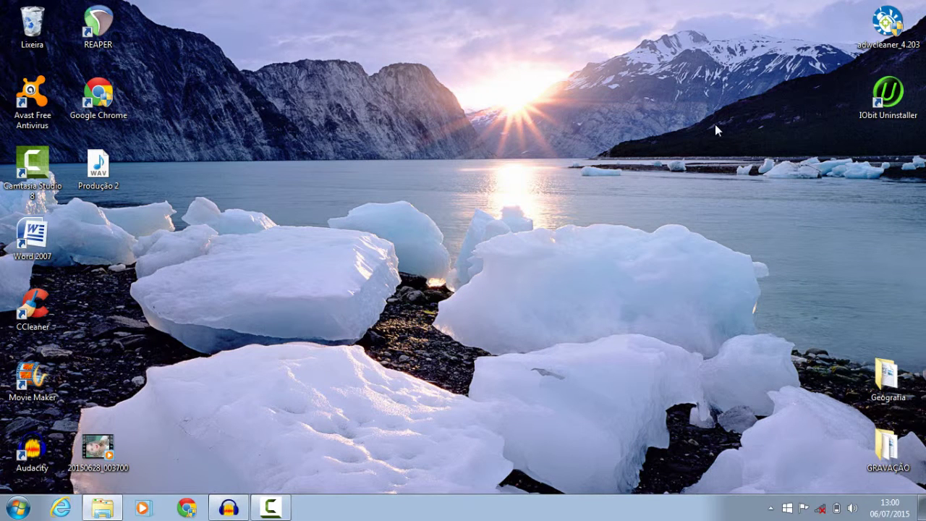
# - Open the Windows Prefetch folder by running the prefetch command, granting permanent access to it
pyautogui.press('super+r')
pyautogui.press('BackSpace')
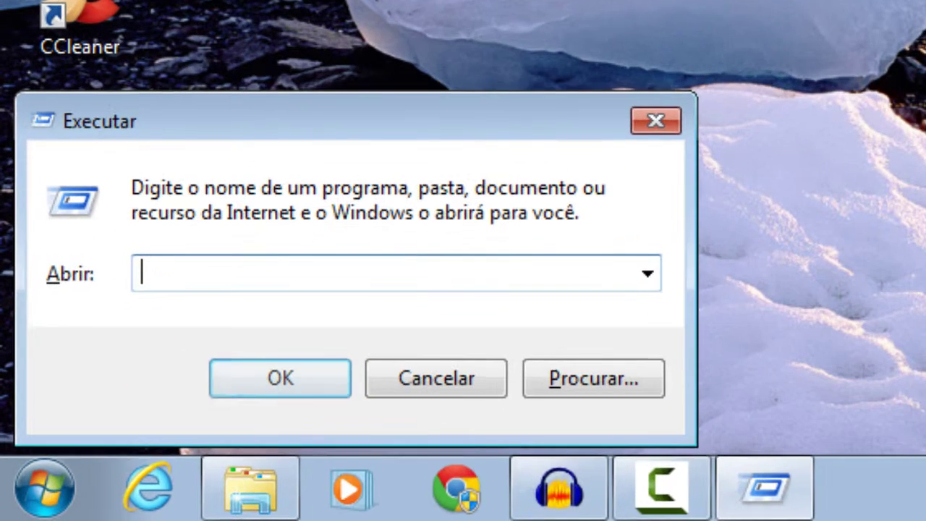
pyautogui.write('prefe')
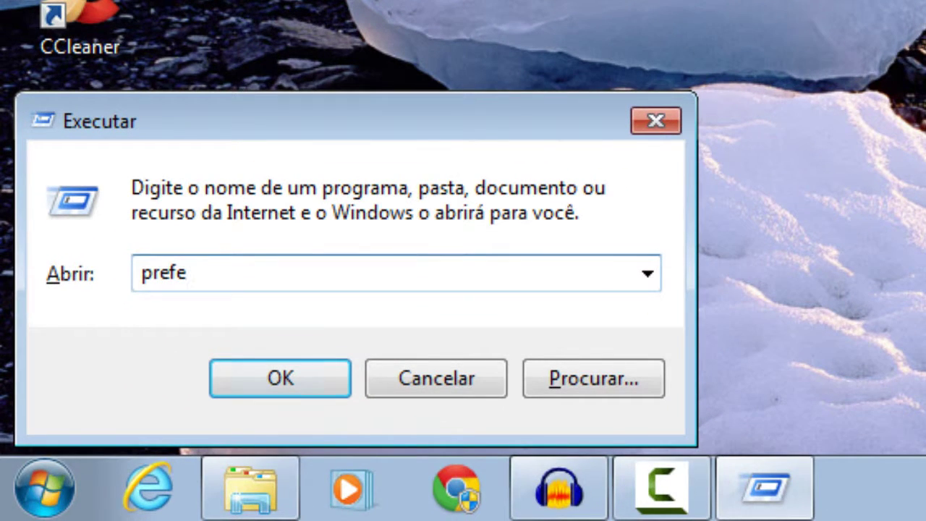
pyautogui.write('tch')
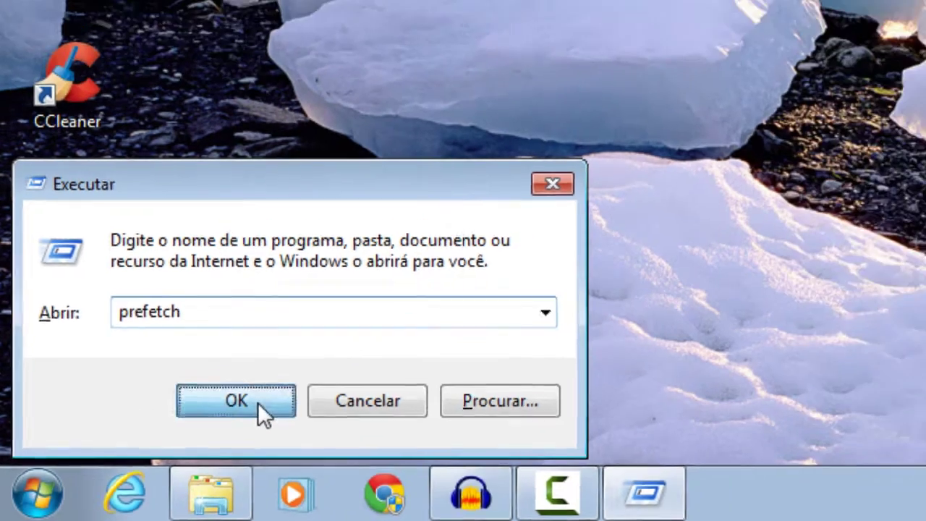
pyautogui.click(293, 381)
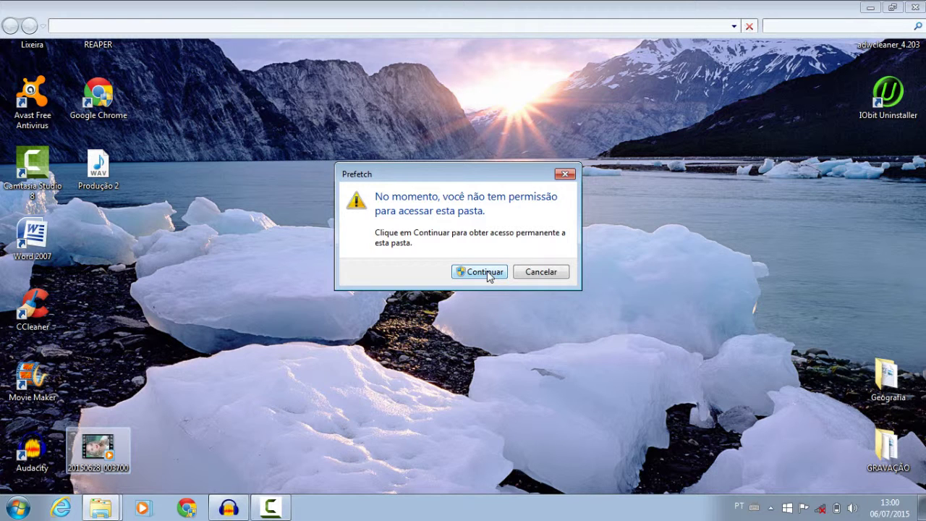
pyautogui.click(488, 272)
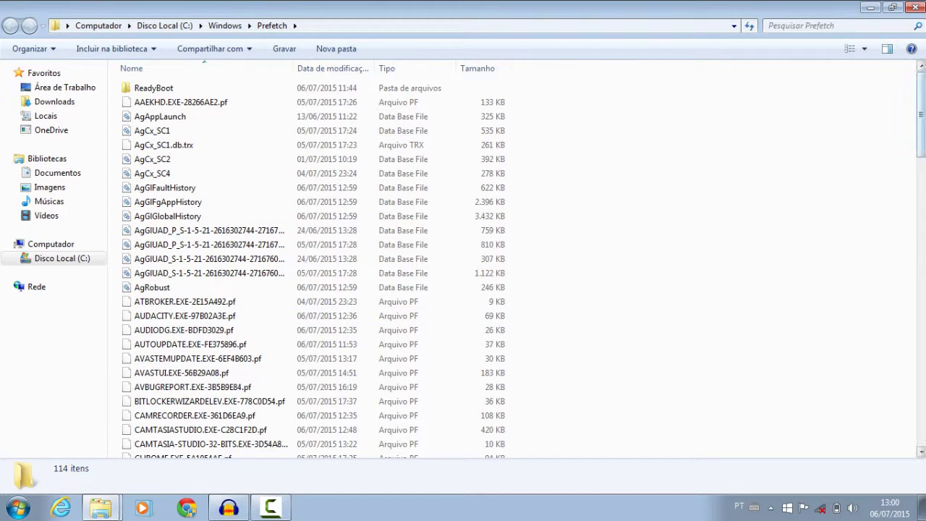
# - Move all items in the Prefetch folder to the Recycle Bin
pyautogui.moveTo(922, 114)
pyautogui.mouseDown()
pyautogui.moveTo(921, 393)
pyautogui.moveTo(922, 102)
pyautogui.mouseUp()
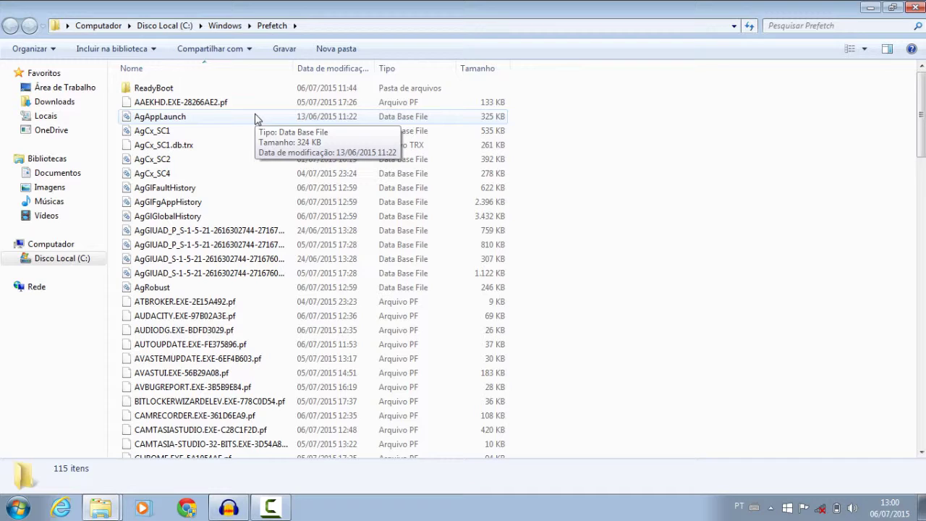
pyautogui.hotkey('ctrl', 'a')
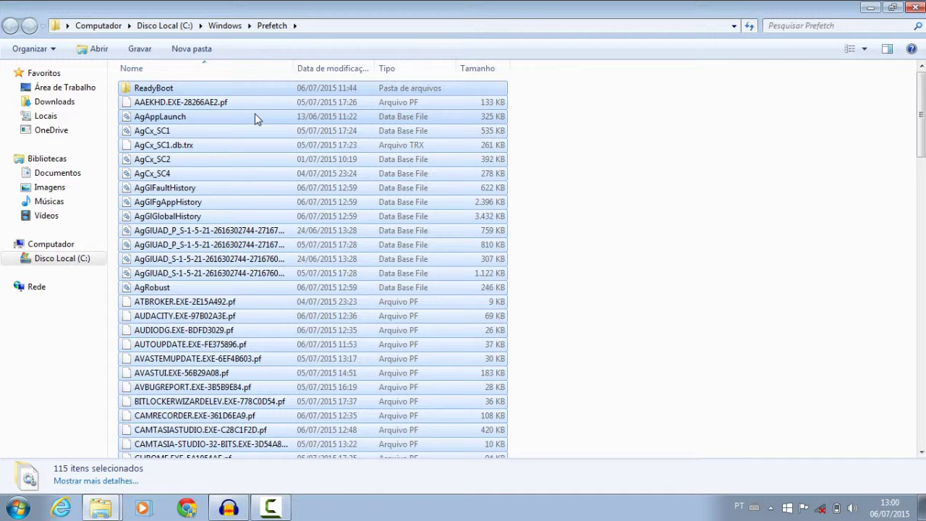
pyautogui.press('Delete')
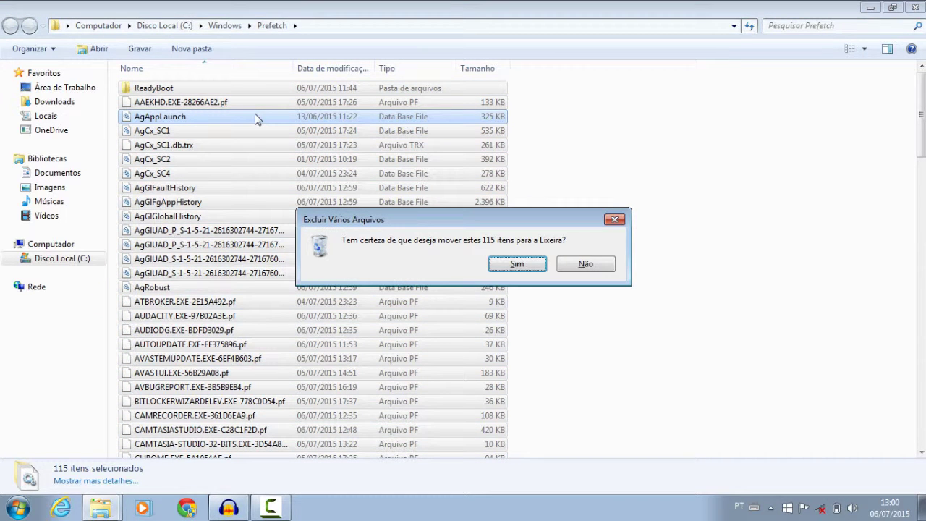
pyautogui.click(515, 264)
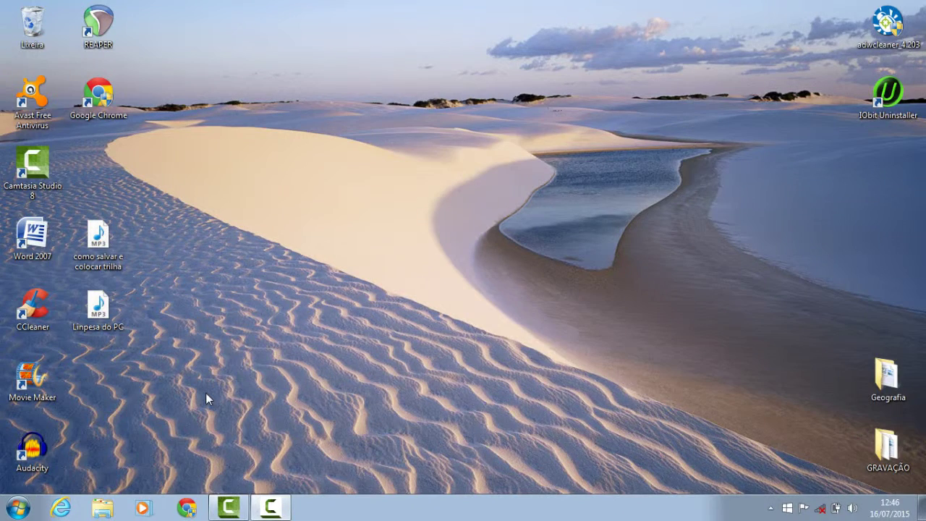
# - Open the recent items folder by running the RECENT command
pyautogui.press('super+r')
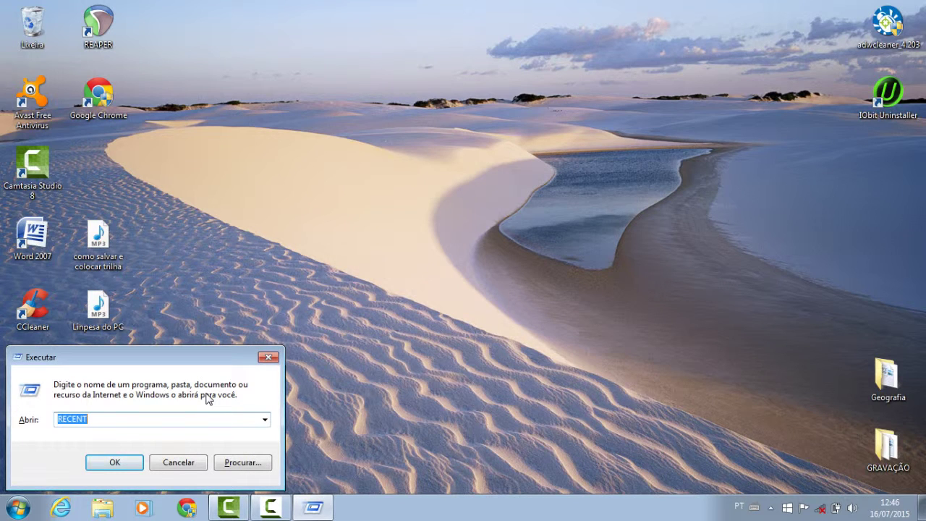
pyautogui.press('BackSpace')
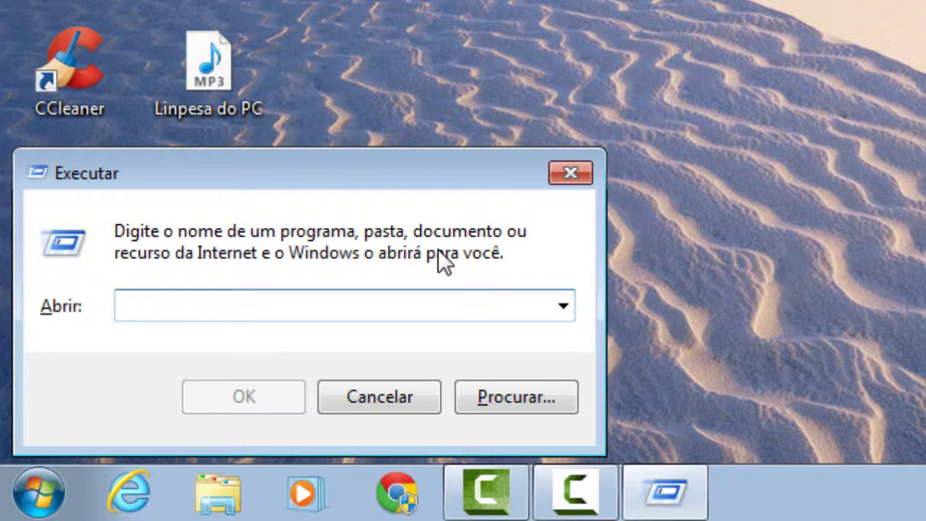
pyautogui.write('RE')
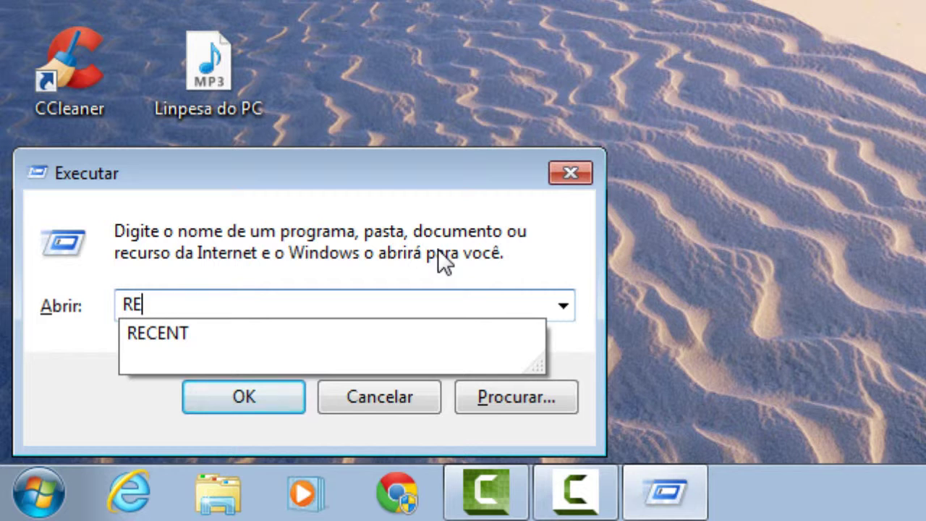
pyautogui.write('CENT')
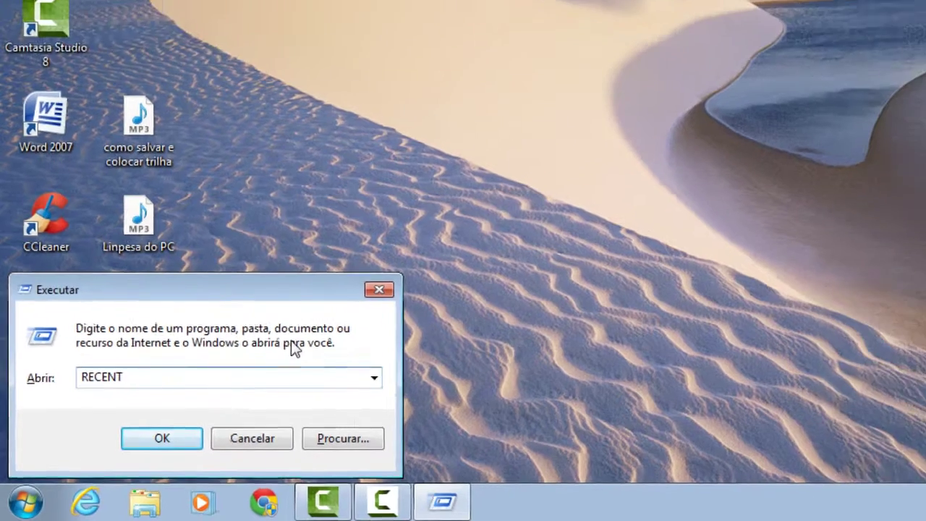
pyautogui.press('Return')
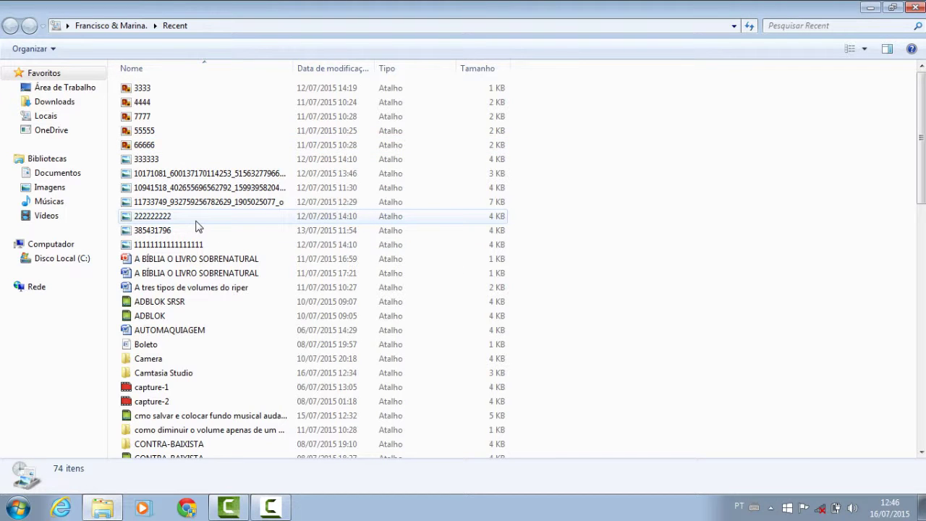
# - Delete all items in the Recent folder
pyautogui.hotkey('ctrl', 'a')
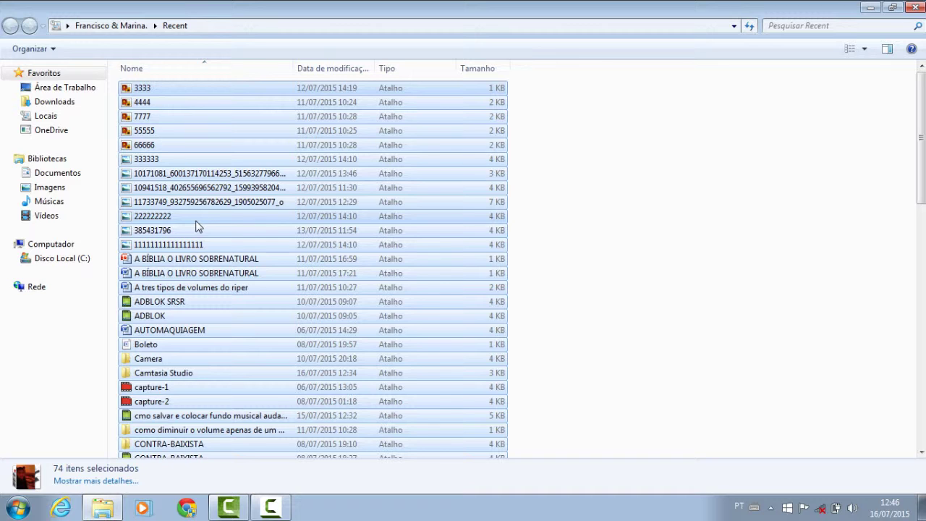
pyautogui.press('Delete')
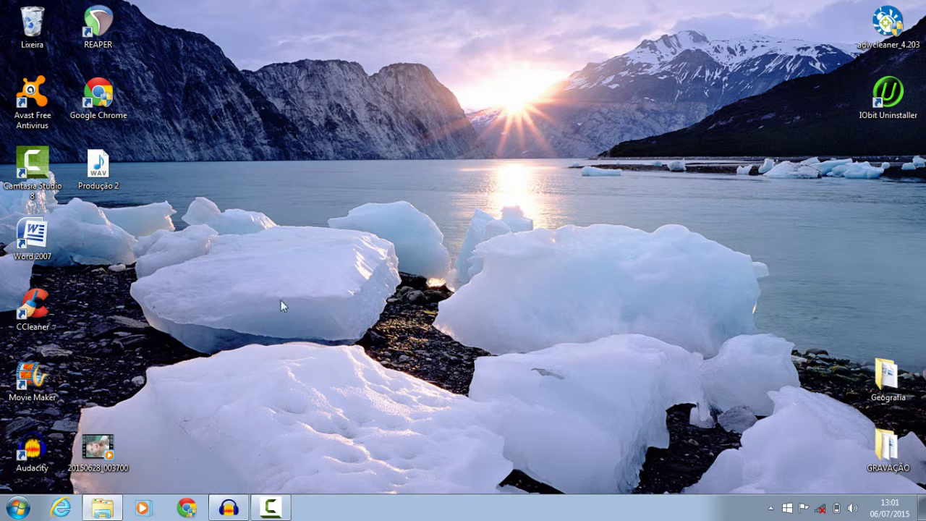
# - Open CCleaner, analyse the preselected Windows and application items, and run the cleaner three times
pyautogui.doubleClick(37, 318)
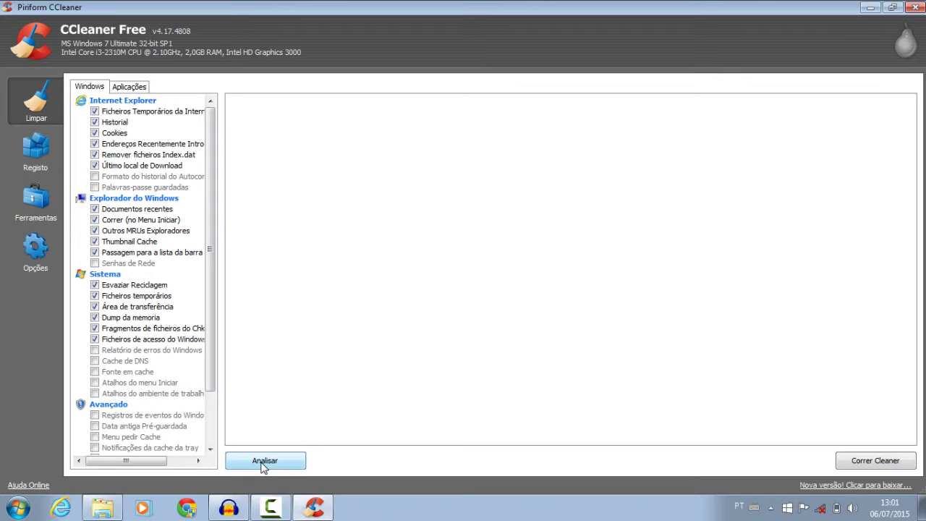
pyautogui.click(263, 462)
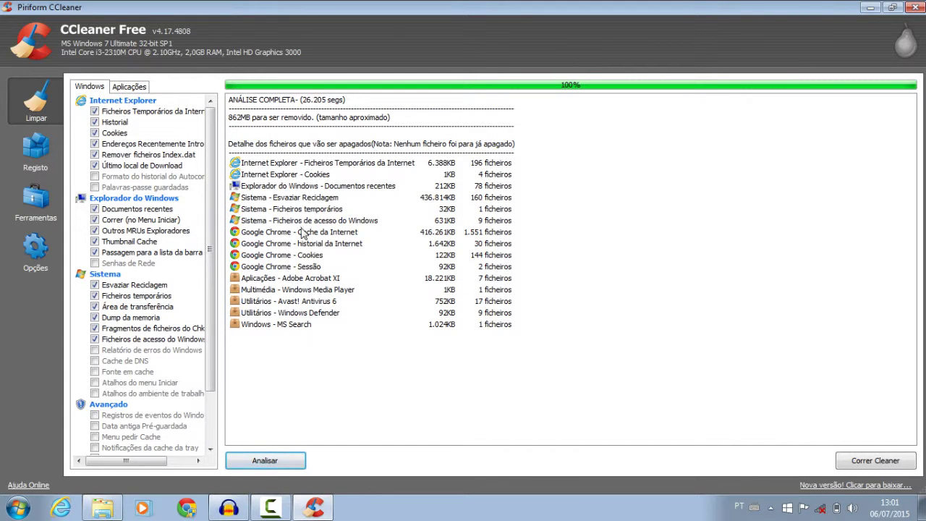
pyautogui.click(881, 463)
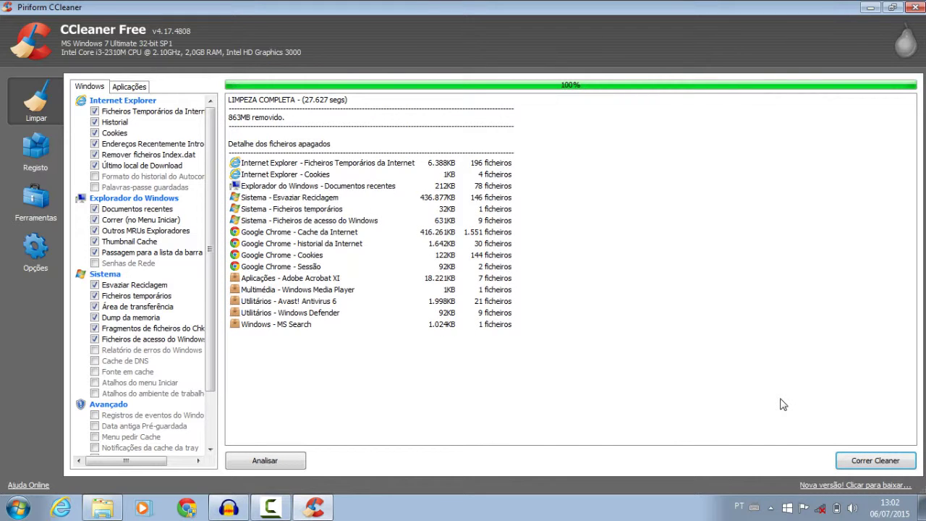
pyautogui.click(881, 464)
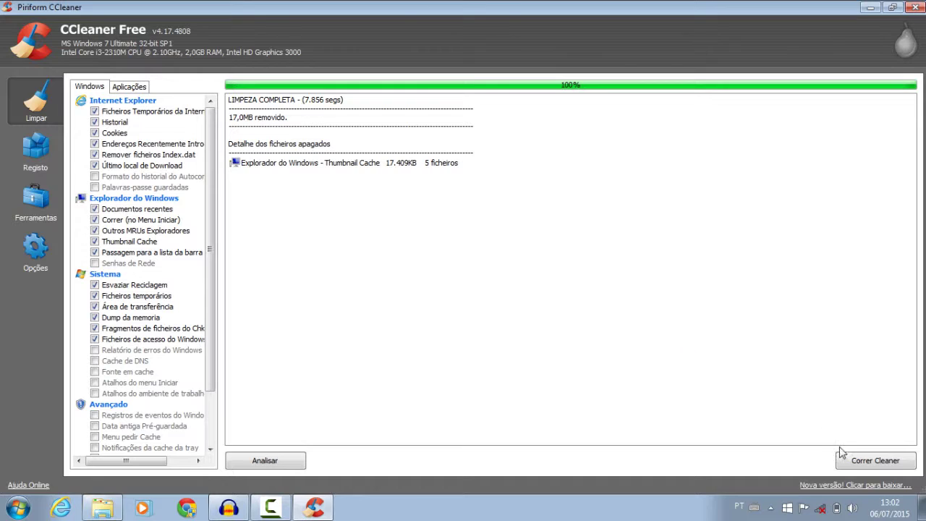
pyautogui.click(852, 463)
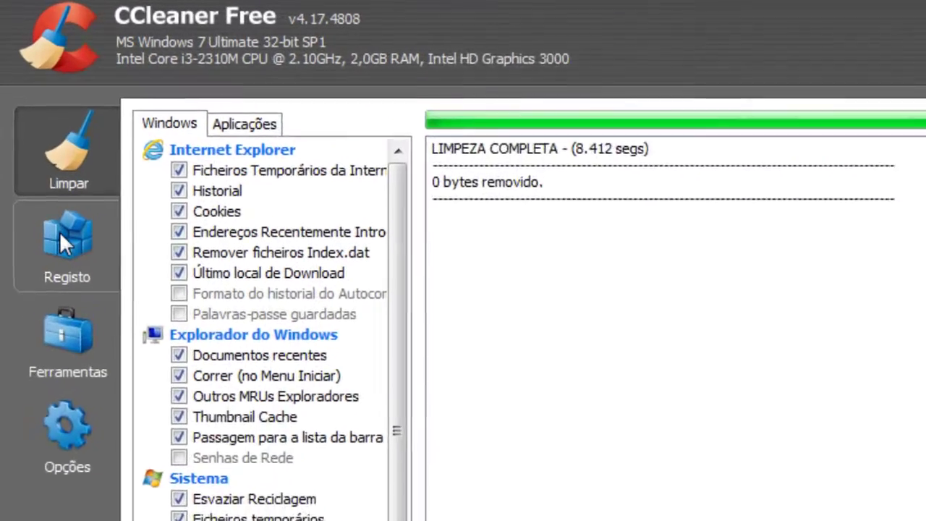
# - Scan the registry for errors with all categories enabled and review the full list of problems
pyautogui.click(62, 235)
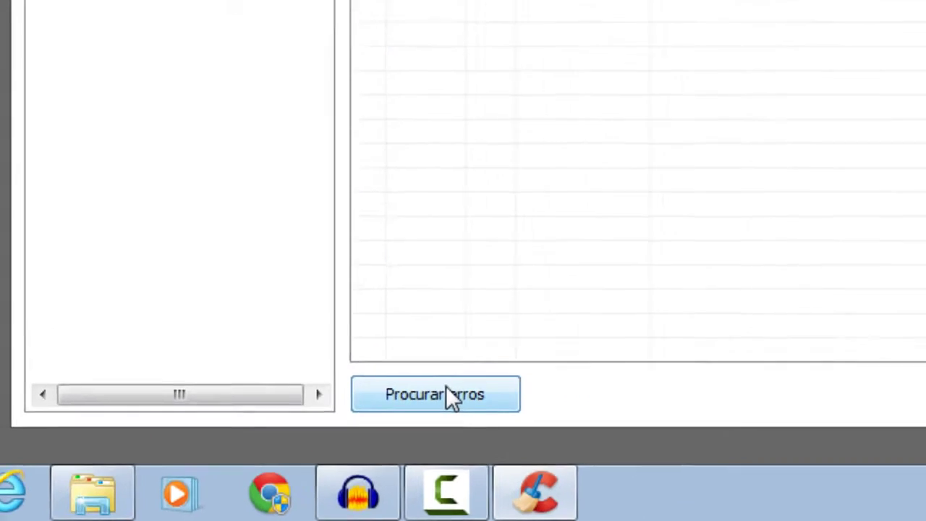
pyautogui.click(538, 369)
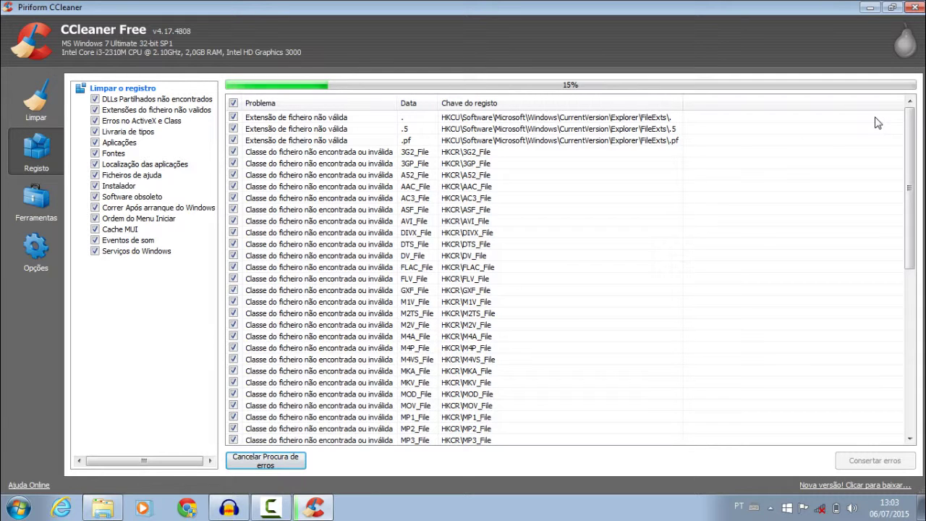
pyautogui.moveTo(908, 186); pyautogui.dragTo(907, 329)
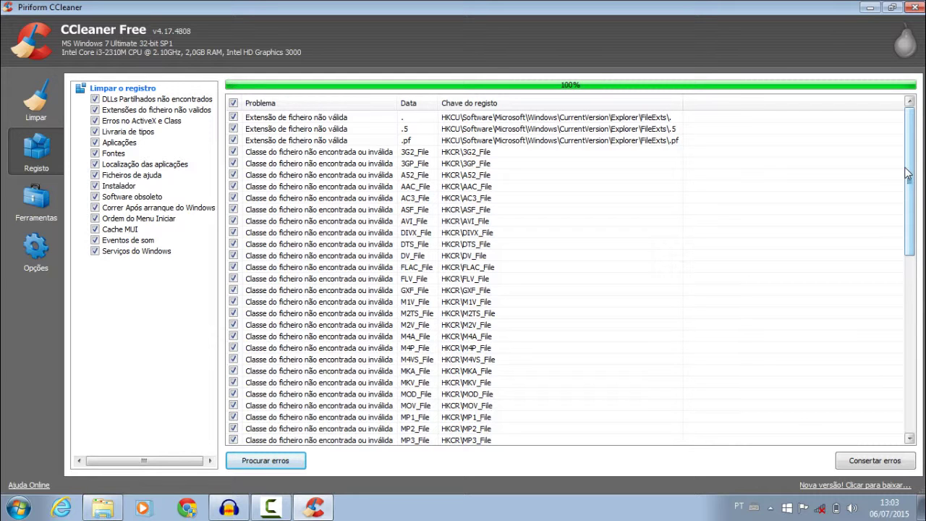
pyautogui.moveTo(910, 177); pyautogui.dragTo(909, 259)
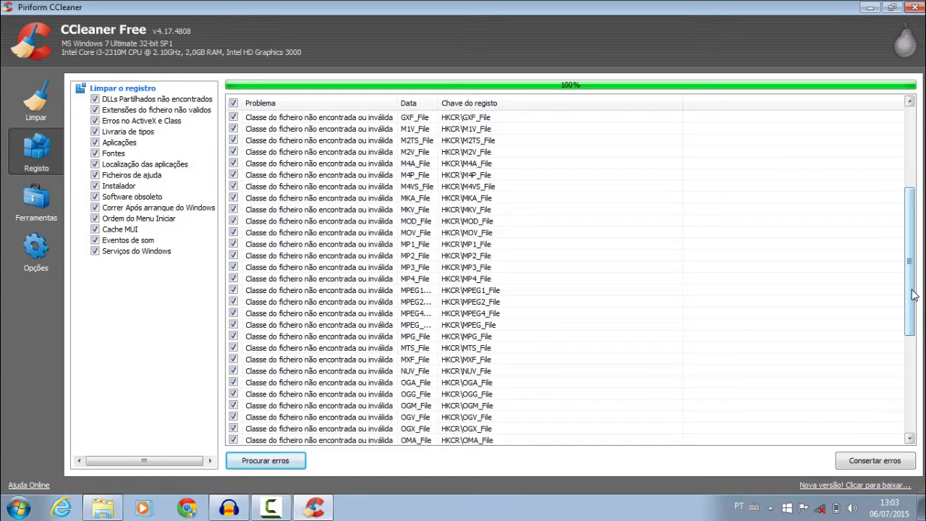
pyautogui.moveTo(913, 295); pyautogui.dragTo(913, 417)
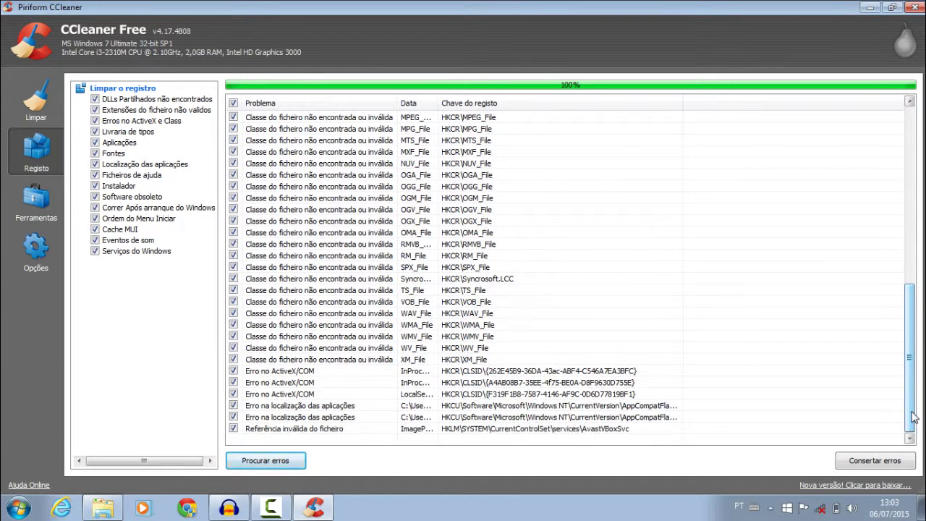
# - Fix all selected registry errors without saving a backup of the changes, and close the repair dialog
pyautogui.click(876, 464)
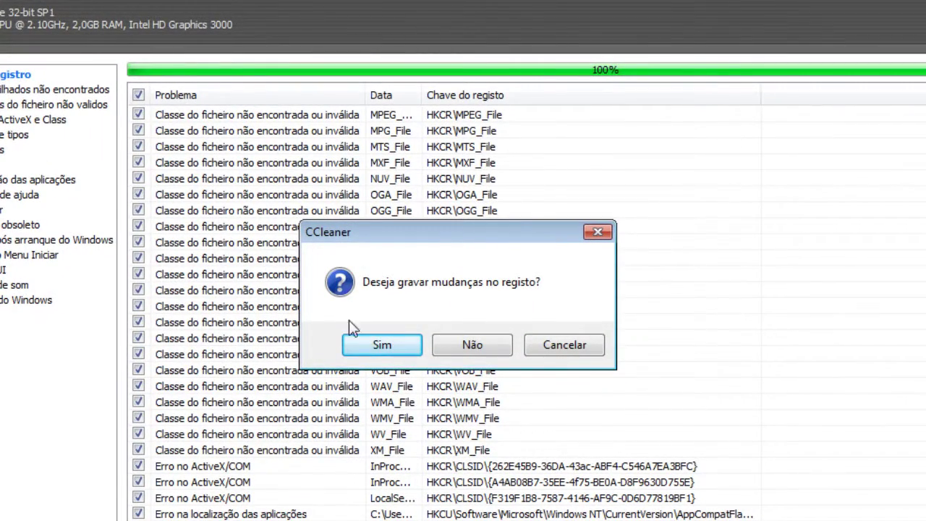
pyautogui.click(476, 347)
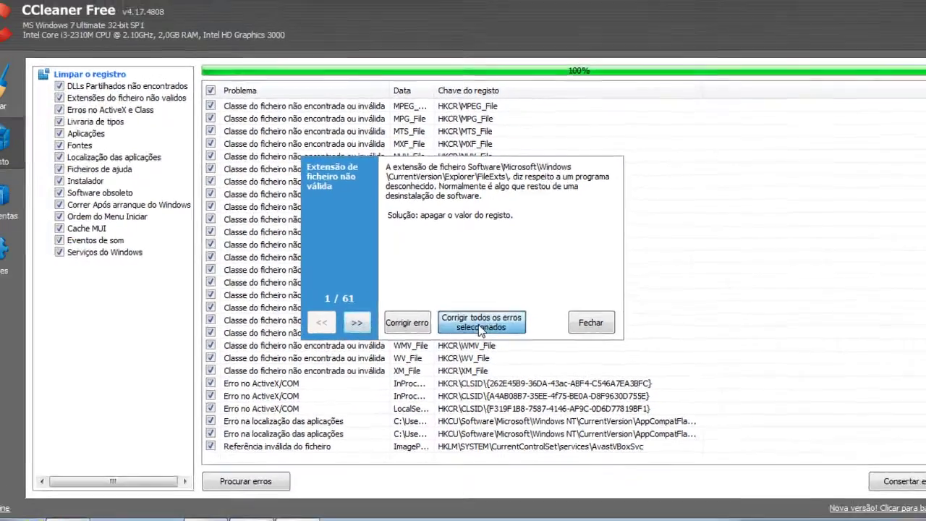
pyautogui.click(480, 357)
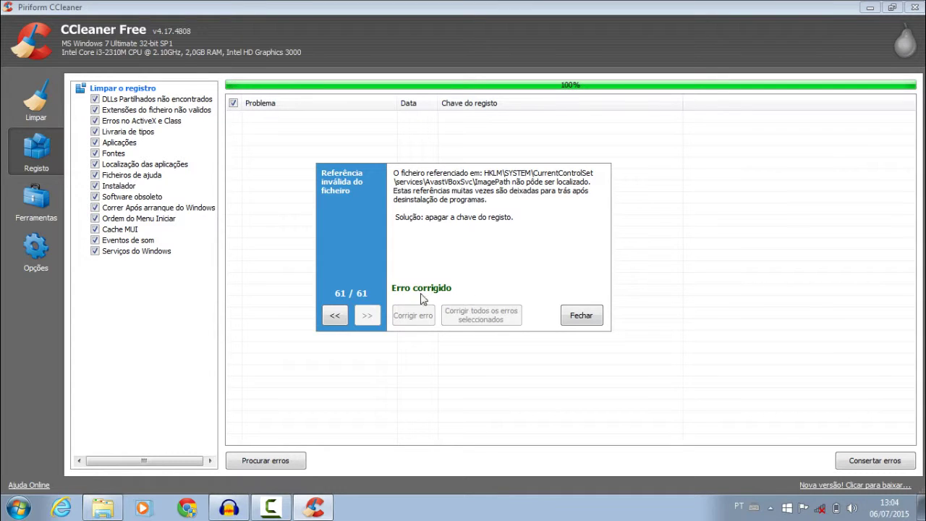
pyautogui.click(579, 316)
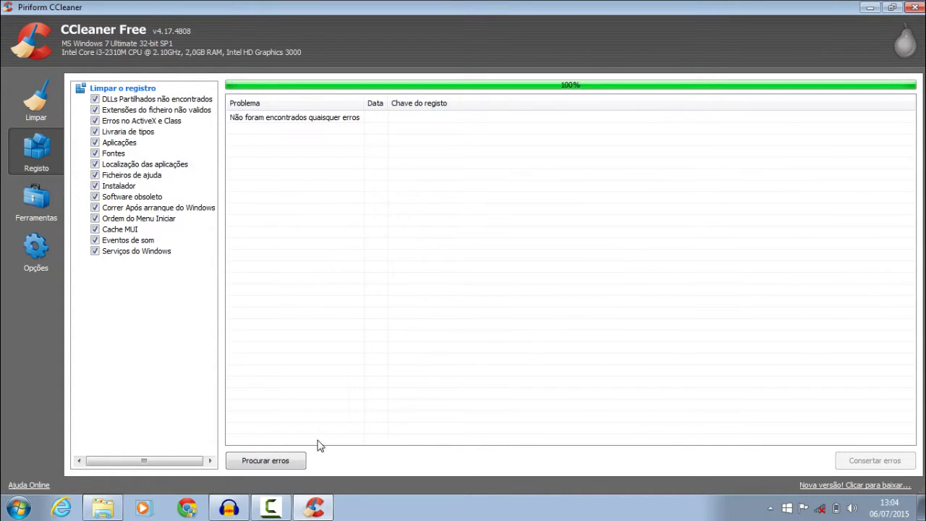
# - Scan the registry again and fix all selected errors without saving a backup of the changes
pyautogui.click(300, 459)
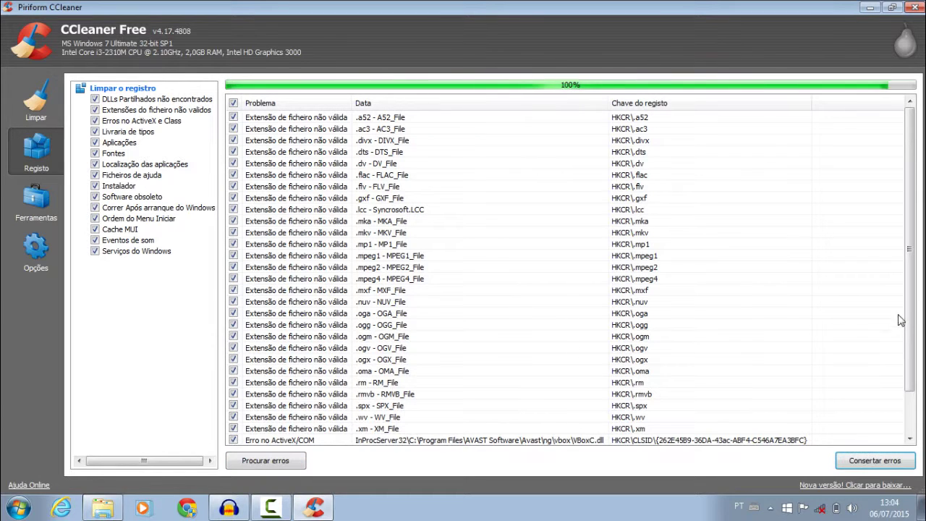
pyautogui.scroll(-2, 904, 347)
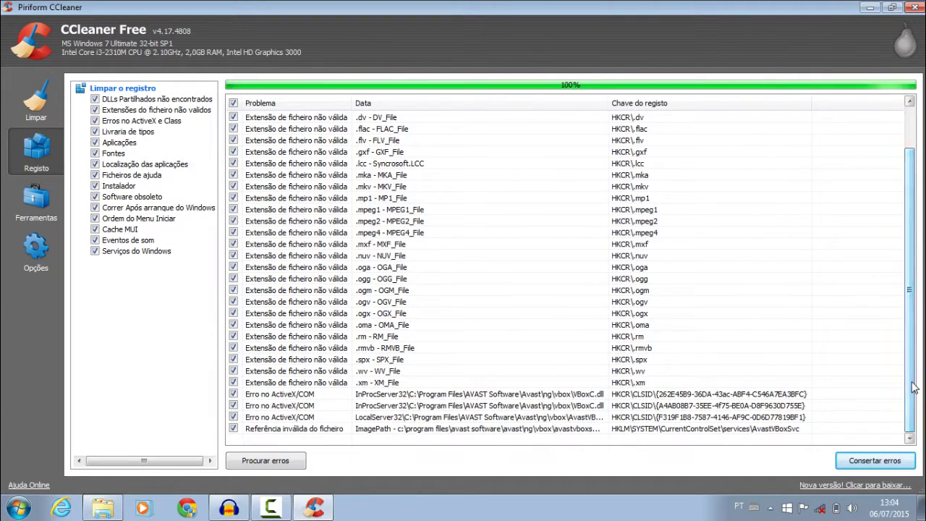
pyautogui.click(875, 460)
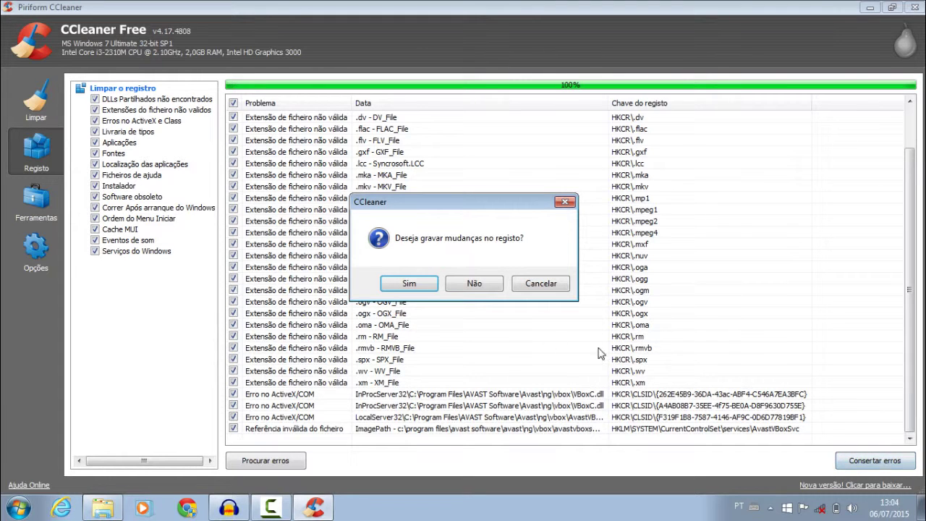
pyautogui.click(496, 283)
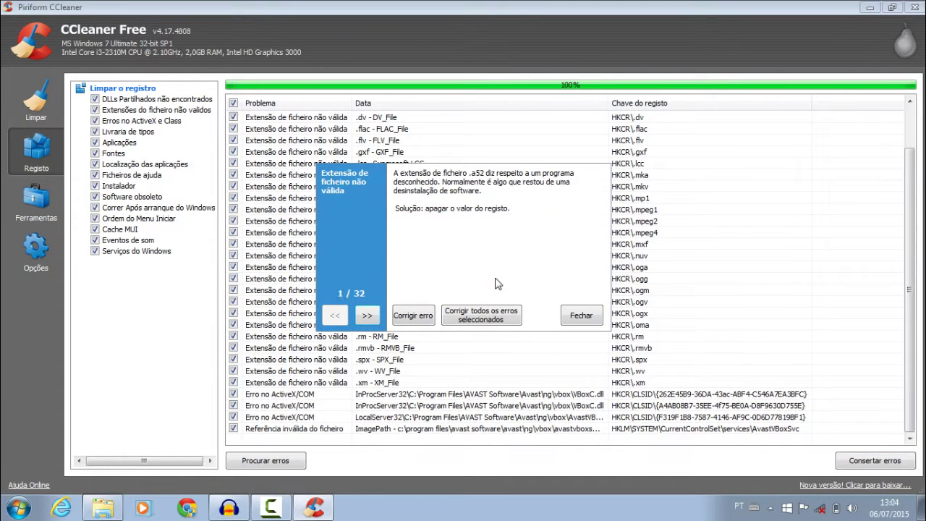
pyautogui.click(492, 320)
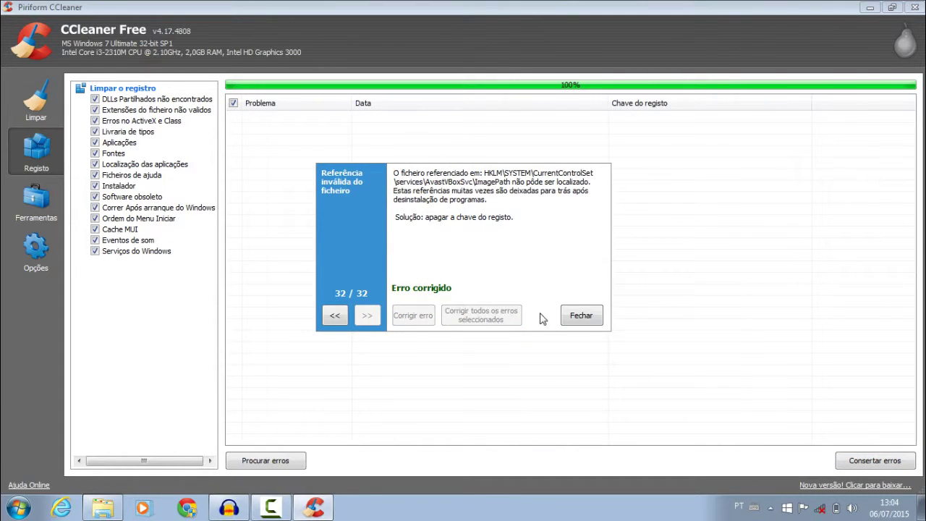
pyautogui.click(570, 316)
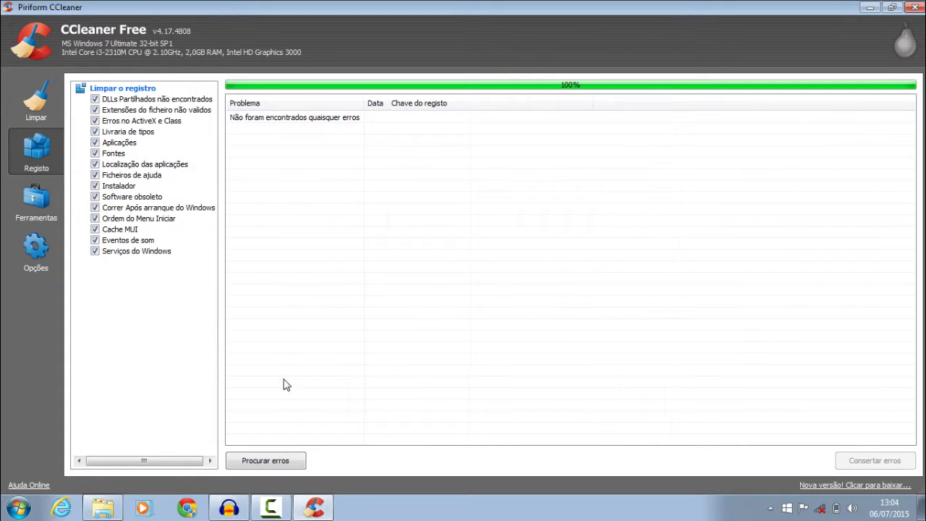
# - Run a third registry scan and fix all selected ActiveX/COM and invalid file reference errors, declining the backup
pyautogui.click(283, 463)
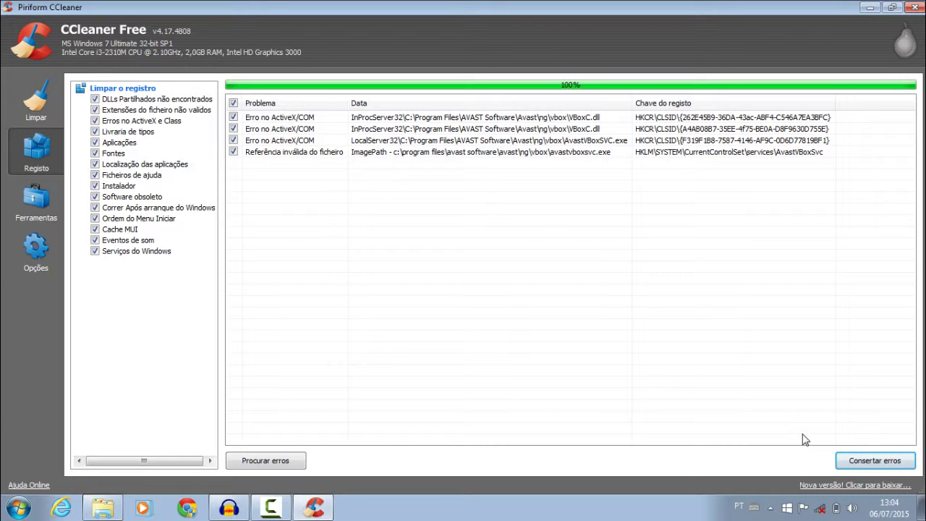
pyautogui.click(844, 462)
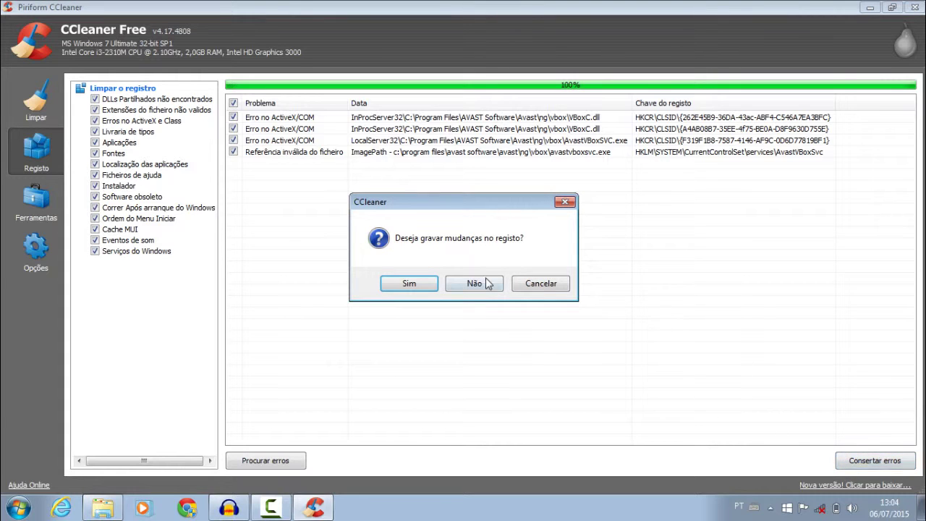
pyautogui.click(475, 283)
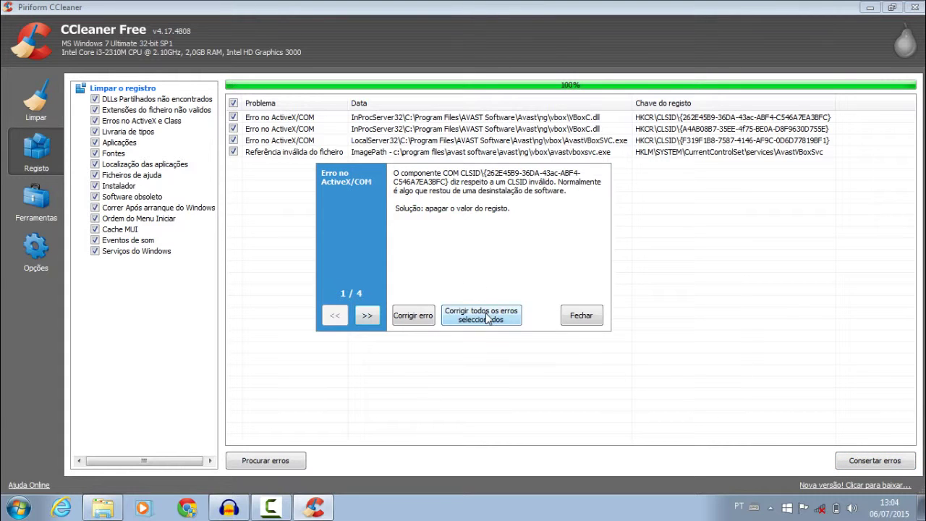
pyautogui.click(488, 317)
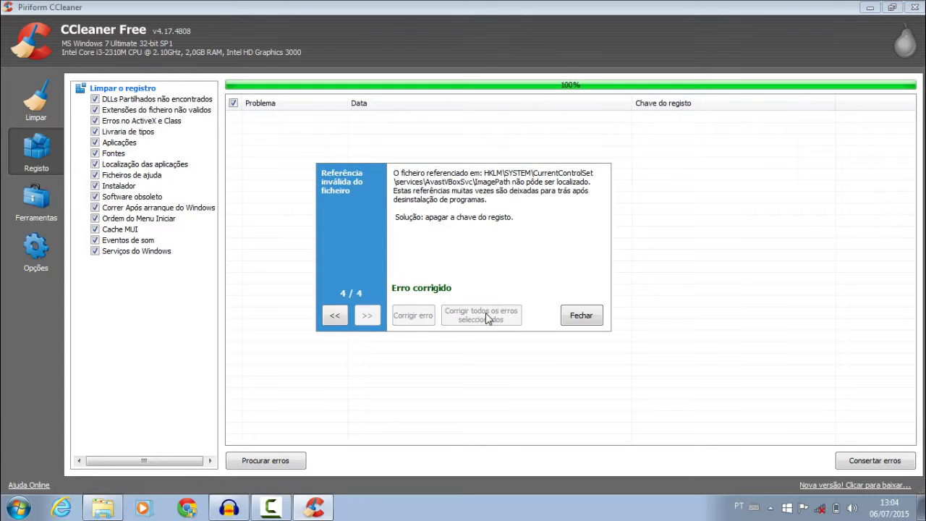
pyautogui.click(578, 315)
# - Run a fourth registry scan and fix all selected errors, again declining the registry backup
pyautogui.click(274, 463)
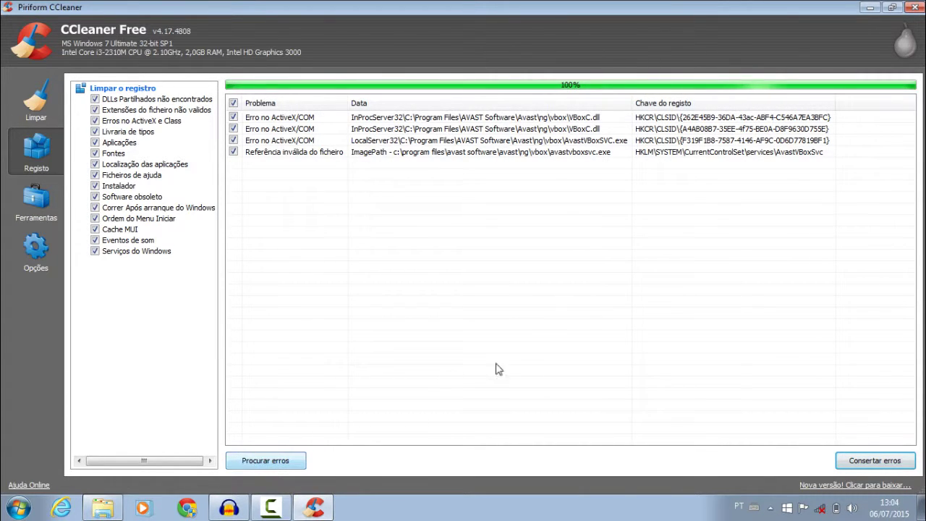
pyautogui.click(866, 457)
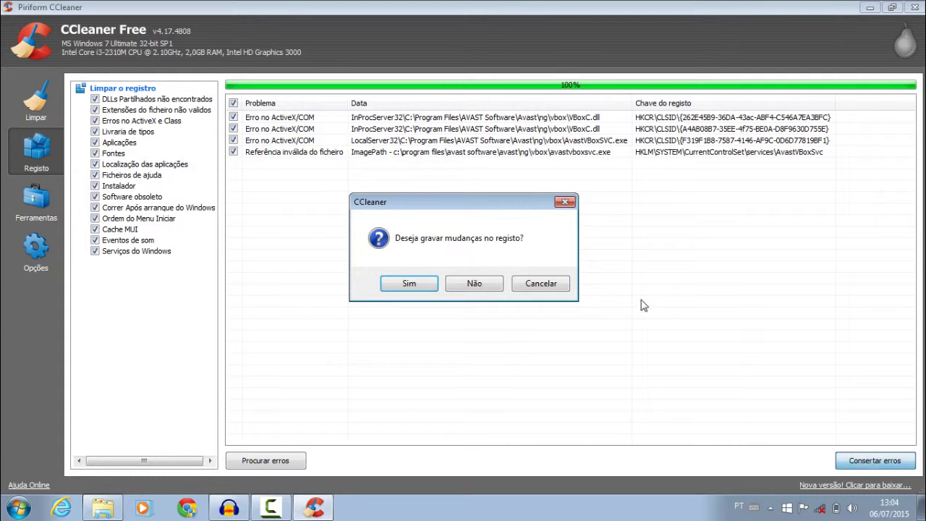
pyautogui.click(468, 283)
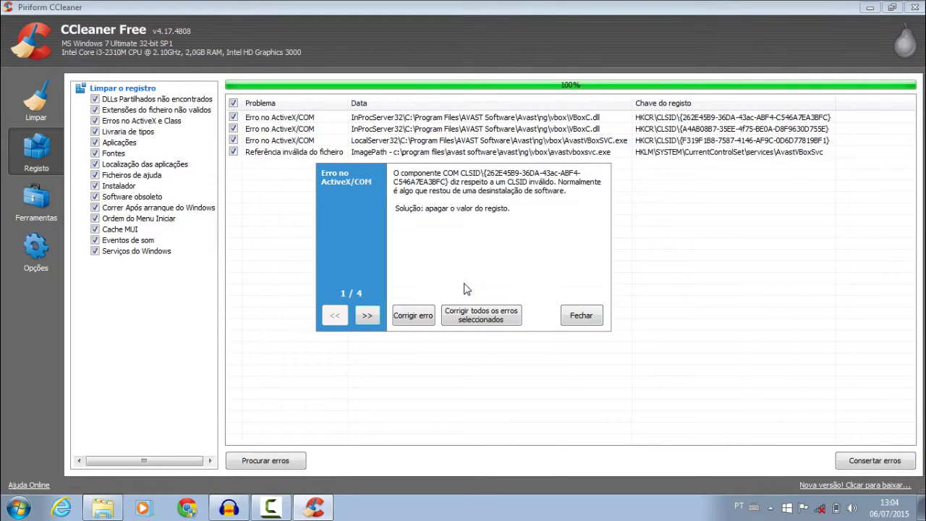
pyautogui.click(478, 316)
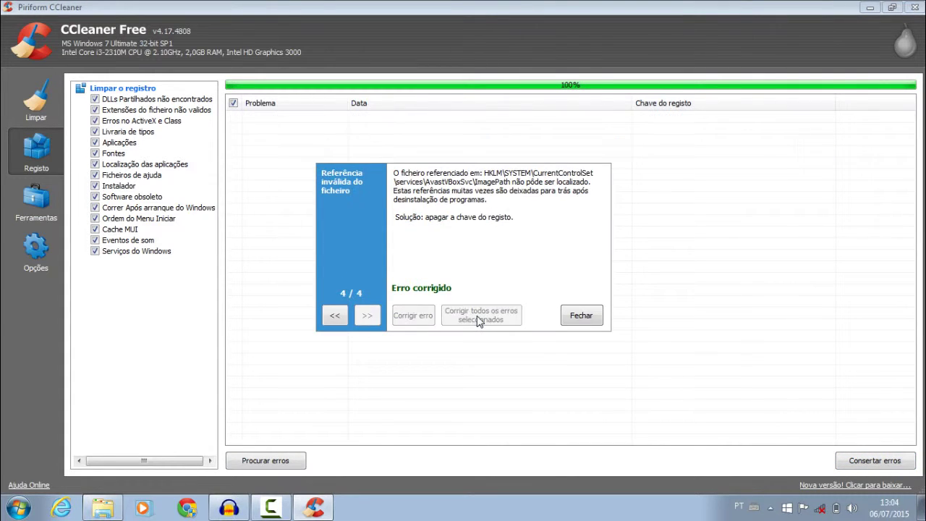
pyautogui.click(579, 316)
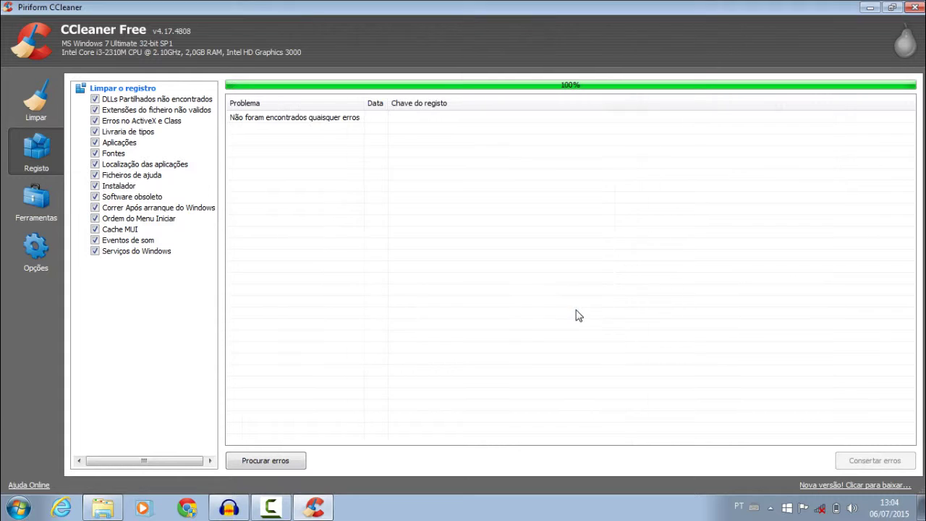
# - Run a fifth registry scan, correct all selected errors without a backup, and close the repair dialog
pyautogui.click(255, 461)
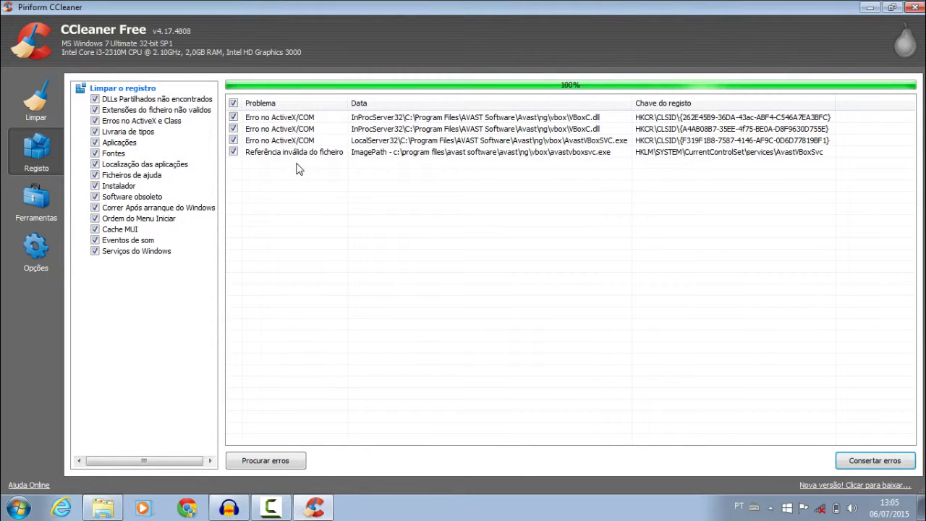
pyautogui.click(867, 462)
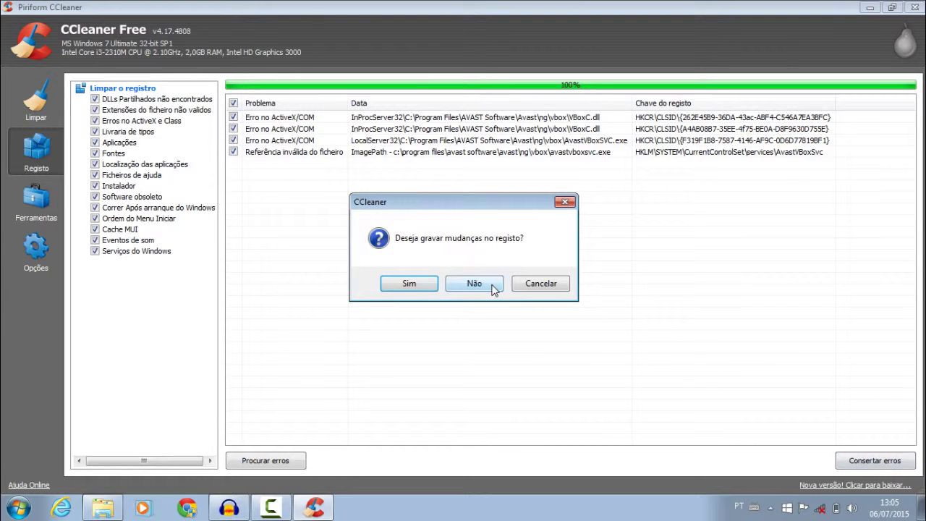
pyautogui.click(474, 284)
pyautogui.click(489, 324)
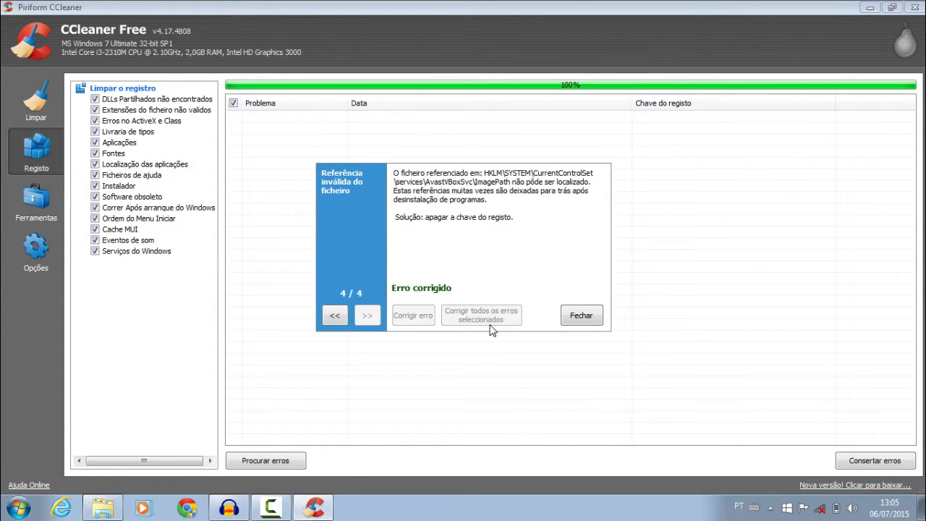
pyautogui.click(568, 317)
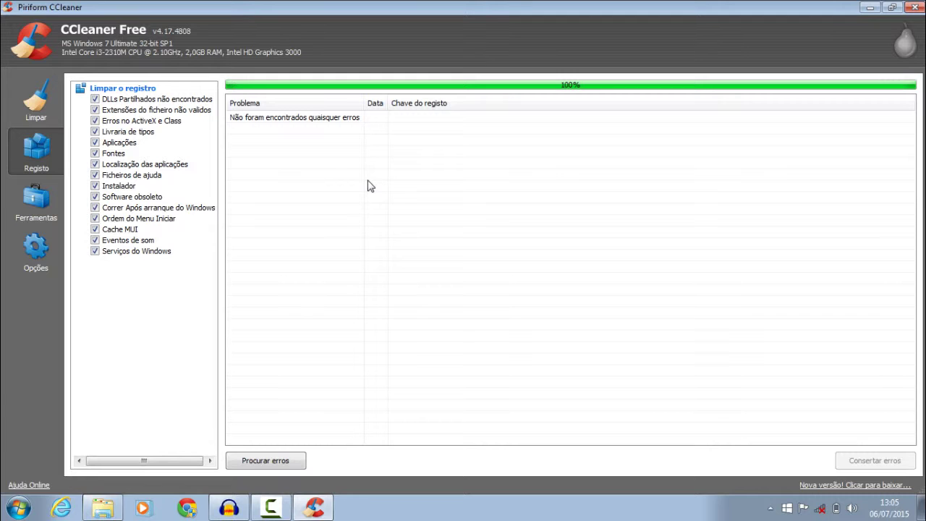
pyautogui.click(275, 509)
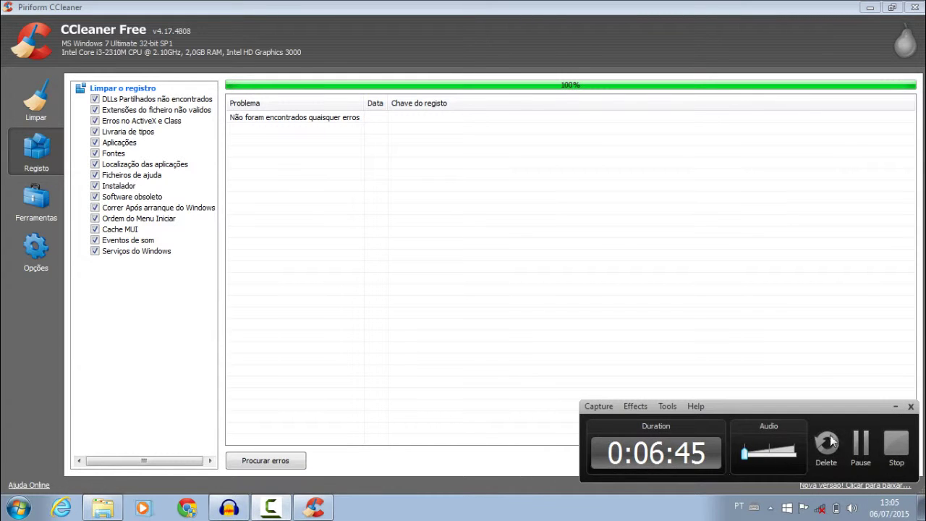